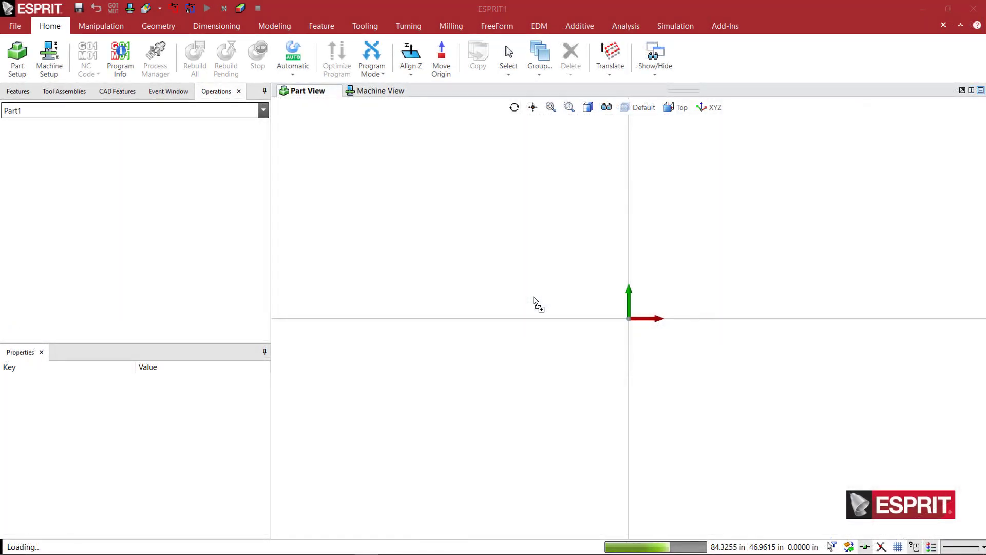
# Examine the imported tool holder assembly from an angled view and clear its selection.
pyautogui.moveTo(501, 278); pyautogui.dragTo(282, 224, button='middle')
pyautogui.scroll(10, 418, 260)
pyautogui.moveTo(420, 257); pyautogui.dragTo(445, 299, button='middle')
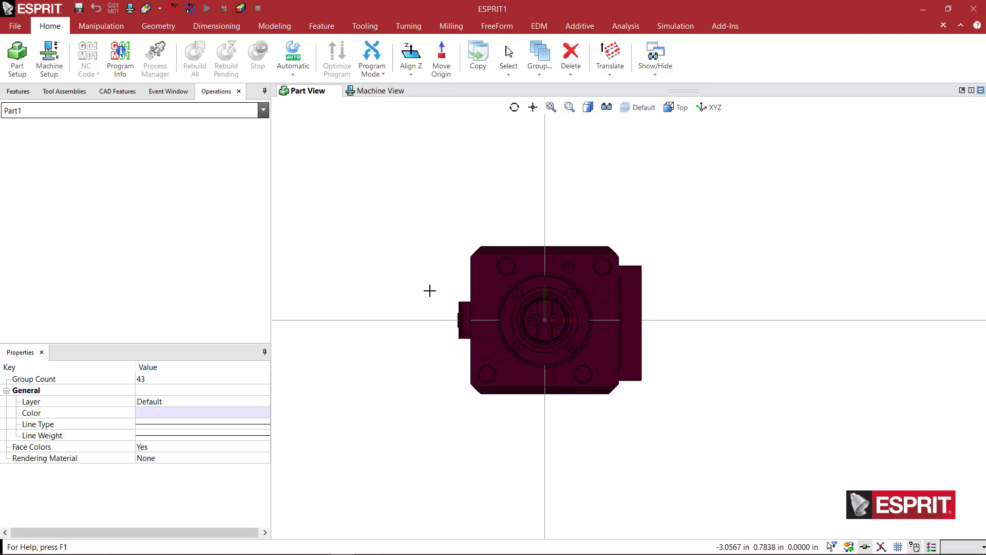
pyautogui.keyDown('shift'); pyautogui.moveTo(445, 298); pyautogui.dragTo(449, 217, button='middle'); pyautogui.keyUp('shift')
pyautogui.scroll(3, 457, 263)
pyautogui.moveTo(458, 263); pyautogui.dragTo(435, 241, button='middle')
pyautogui.click(434, 241)
pyautogui.click(433, 225)
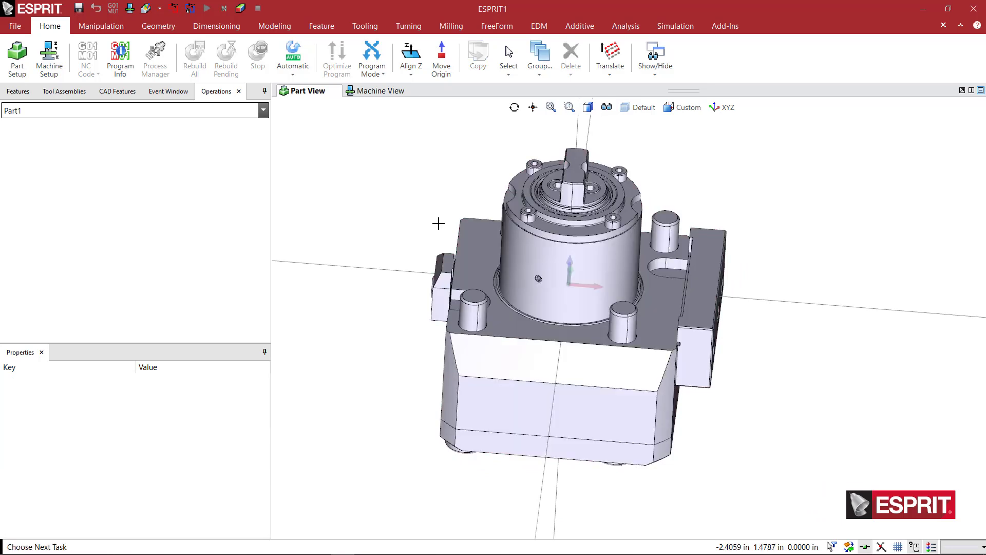
# Select the holder's flat seating face around the cylindrical shank and inspect the holder from several sides.
pyautogui.keyDown('shift'); pyautogui.moveTo(453, 224); pyautogui.dragTo(496, 277, button='middle'); pyautogui.keyUp('shift')
pyautogui.click(516, 306)
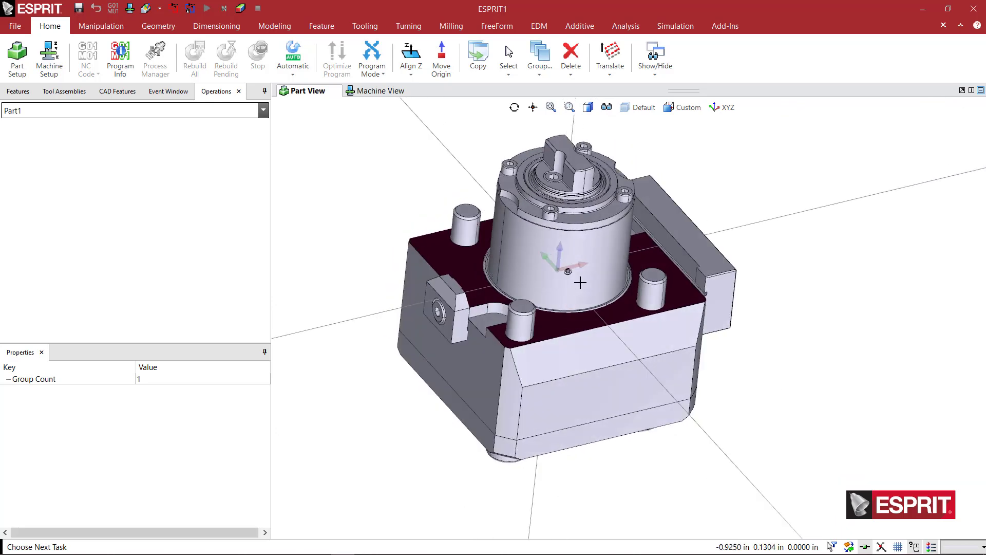
pyautogui.moveTo(552, 293); pyautogui.dragTo(546, 275, button='middle')
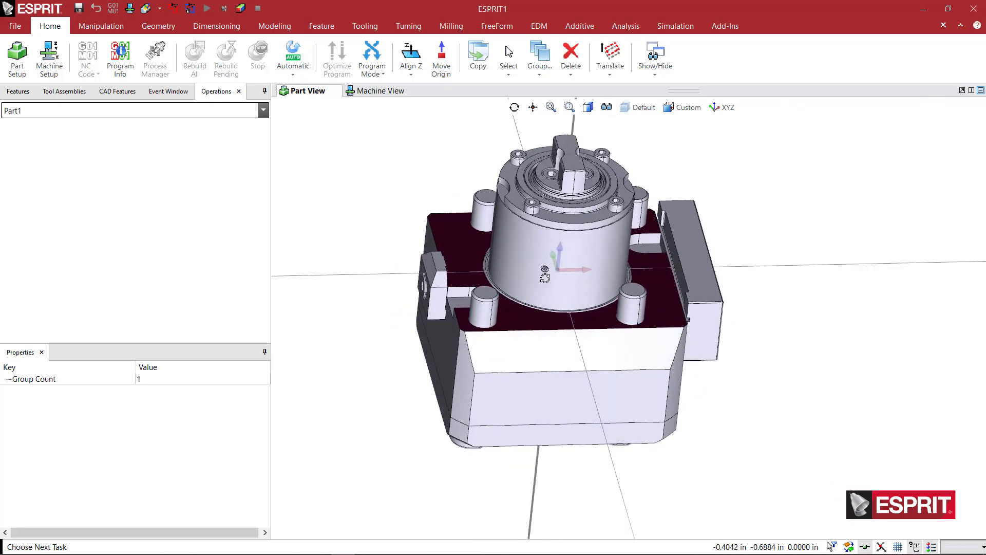
pyautogui.moveTo(589, 313); pyautogui.dragTo(586, 295, button='middle')
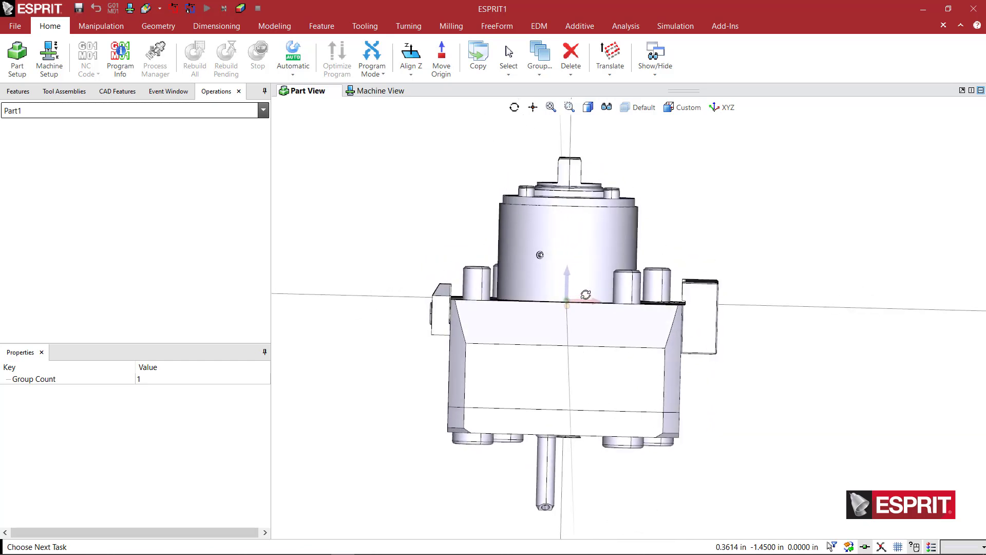
pyautogui.keyDown('shift'); pyautogui.moveTo(586, 294); pyautogui.dragTo(559, 259, button='middle'); pyautogui.keyUp('shift')
pyautogui.scroll(2, 563, 244)
pyautogui.scroll(-2, 610, 235)
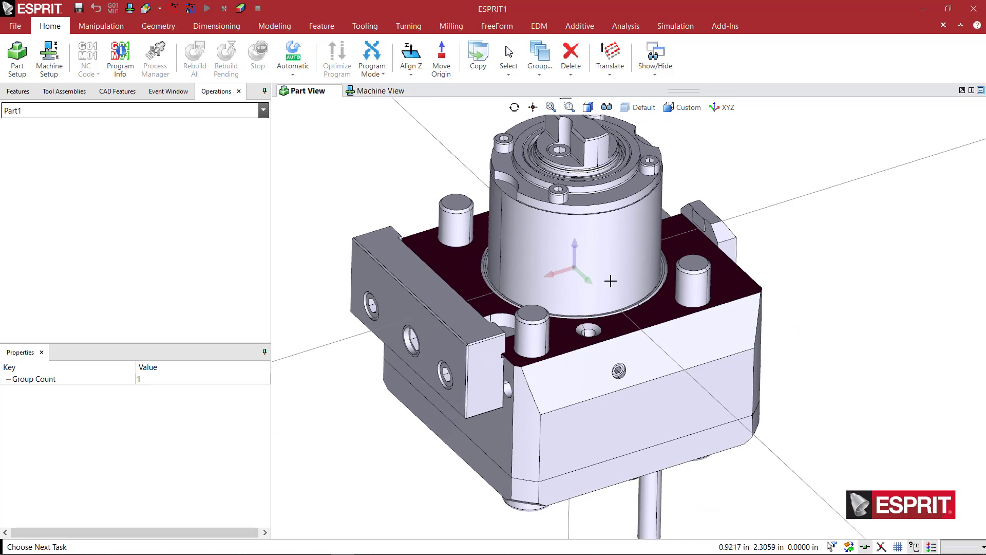
pyautogui.moveTo(612, 264); pyautogui.dragTo(603, 267, button='middle')
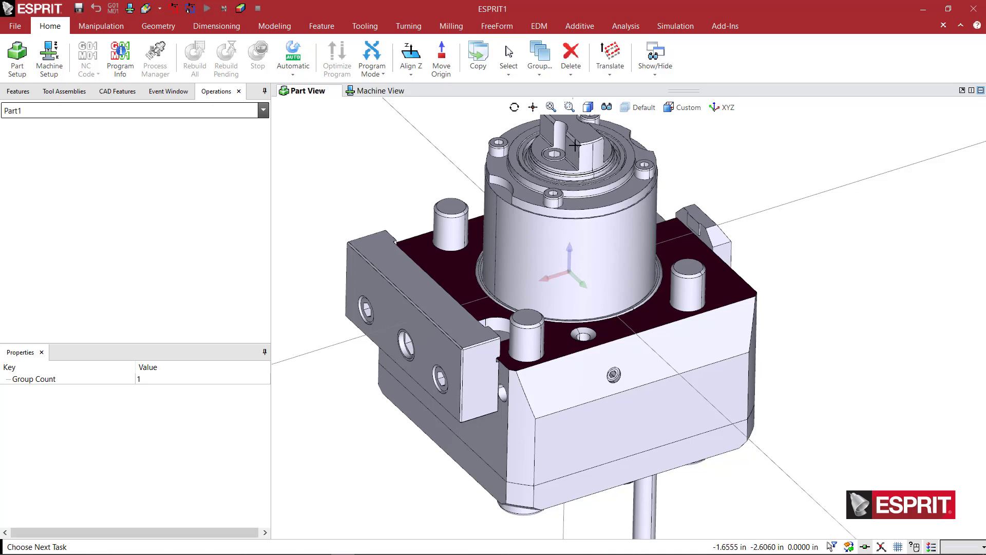
pyautogui.moveTo(569, 219); pyautogui.dragTo(615, 227, button='middle')
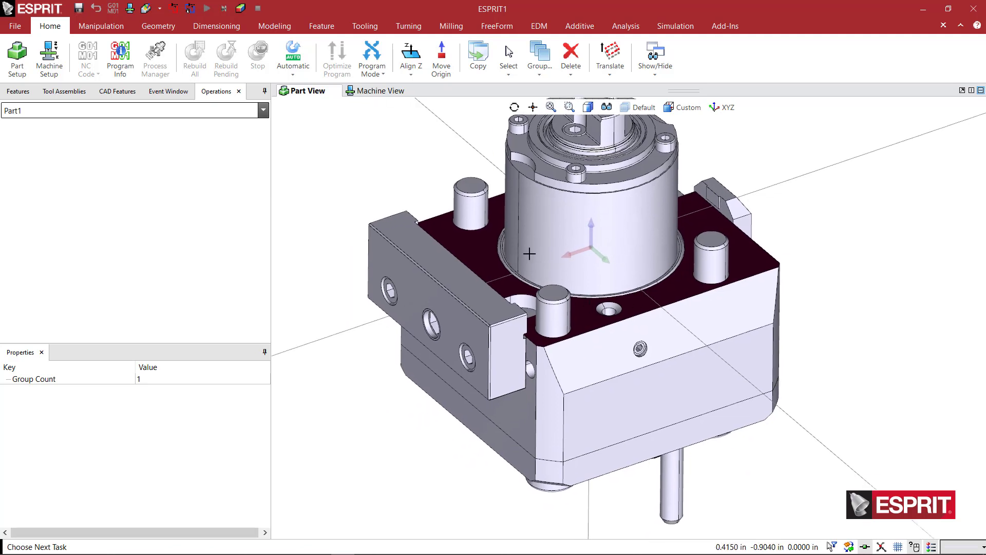
# Select the solid of the side block with three holes and set its color to bright blue.
pyautogui.click(454, 322)
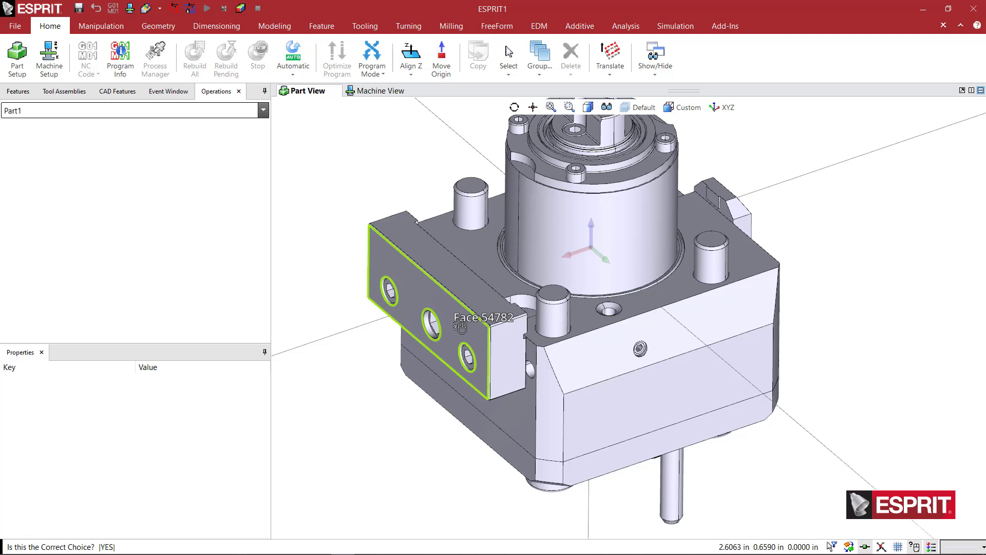
pyautogui.click(476, 325)
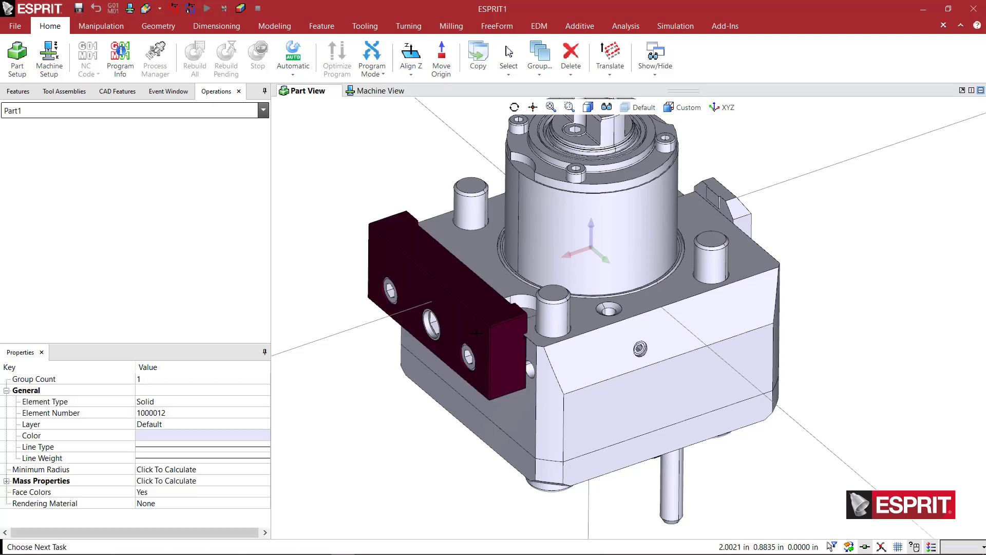
pyautogui.scroll(-2, 447, 340)
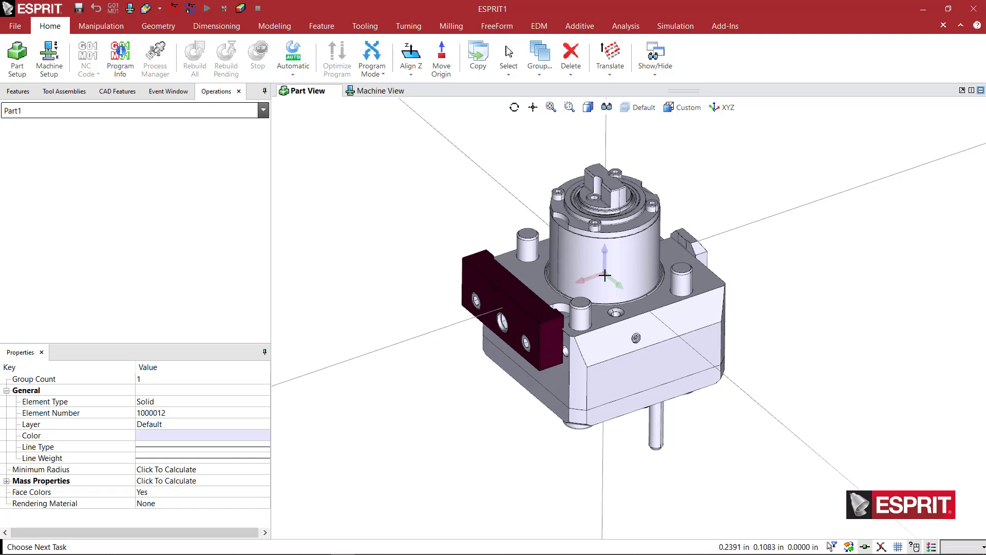
pyautogui.scroll(2, 606, 276)
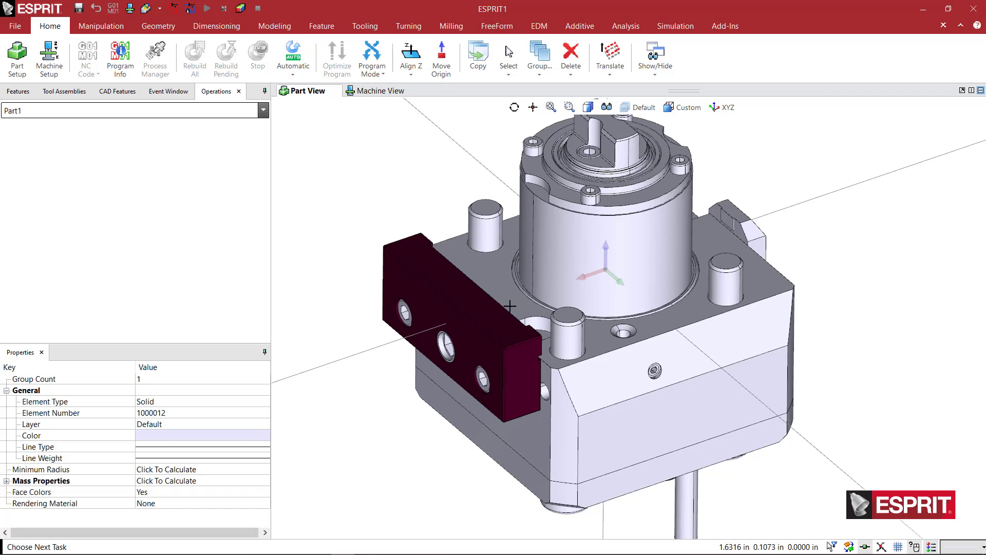
pyautogui.scroll(-2, 511, 305)
pyautogui.moveTo(523, 301); pyautogui.dragTo(518, 275, button='middle')
pyautogui.scroll(3, 525, 289)
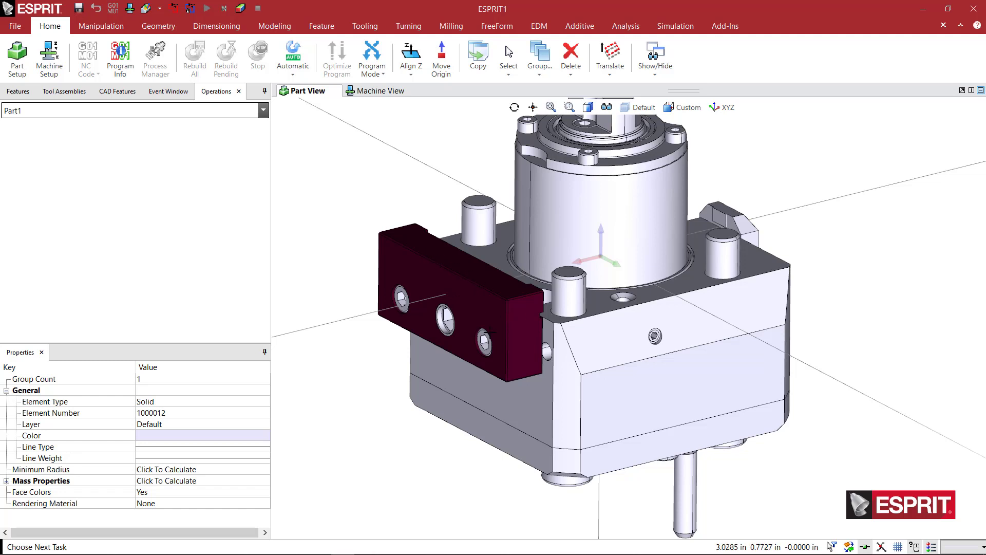
pyautogui.click(264, 435)
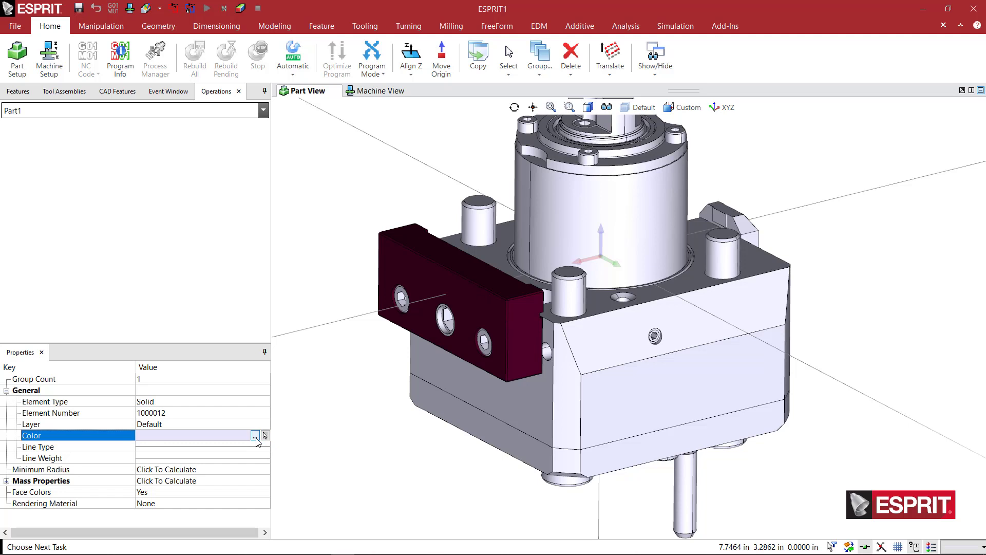
pyautogui.click(255, 435)
pyautogui.click(519, 213)
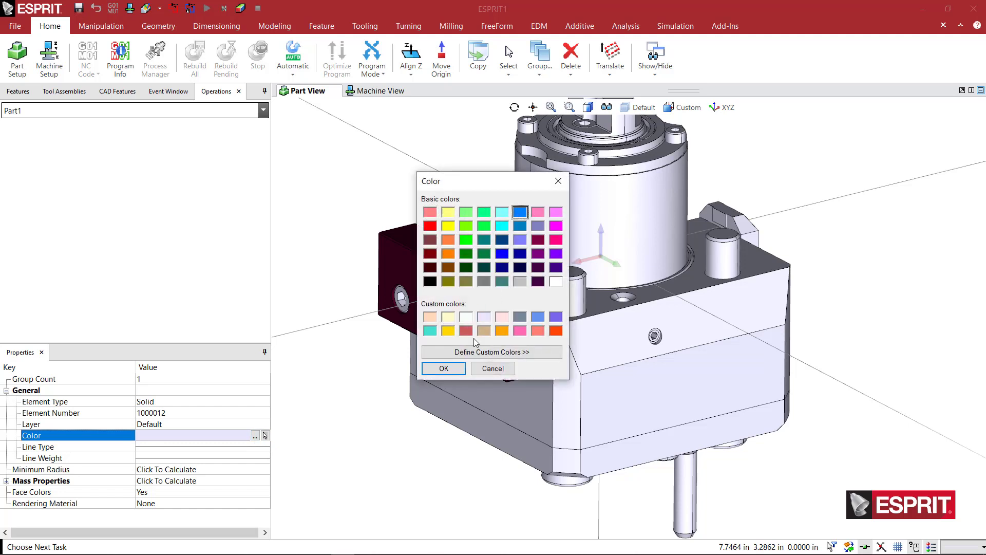
pyautogui.click(452, 369)
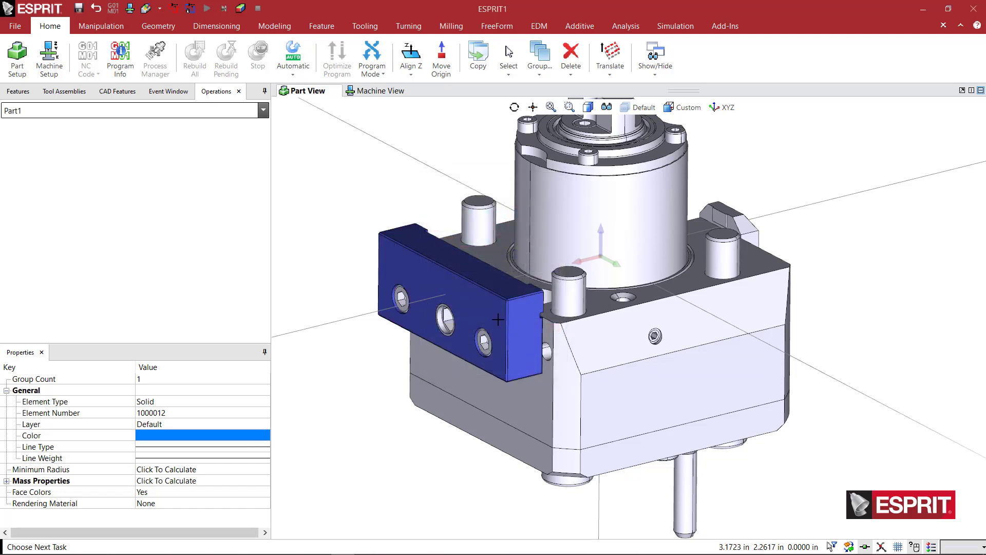
# Add dark gray with RGB 60, 60, 60 as a custom color and apply it to the base plate solid.
pyautogui.moveTo(513, 343); pyautogui.dragTo(489, 349, button='middle')
pyautogui.click(553, 380)
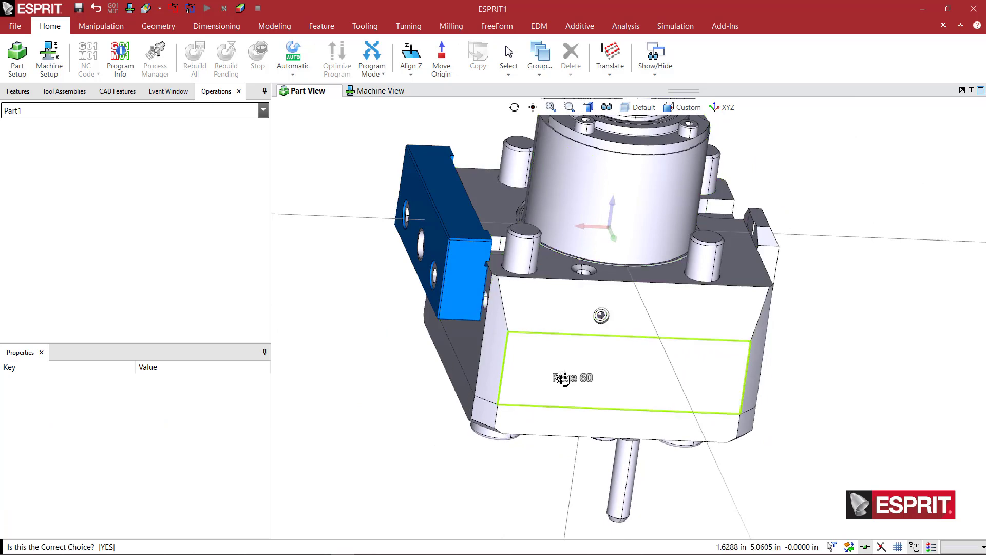
pyautogui.rightClick(567, 379)
pyautogui.click(568, 378)
pyautogui.scroll(-3, 569, 379)
pyautogui.moveTo(571, 385); pyautogui.dragTo(498, 349, button='middle')
pyautogui.click(580, 382)
pyautogui.click(581, 383)
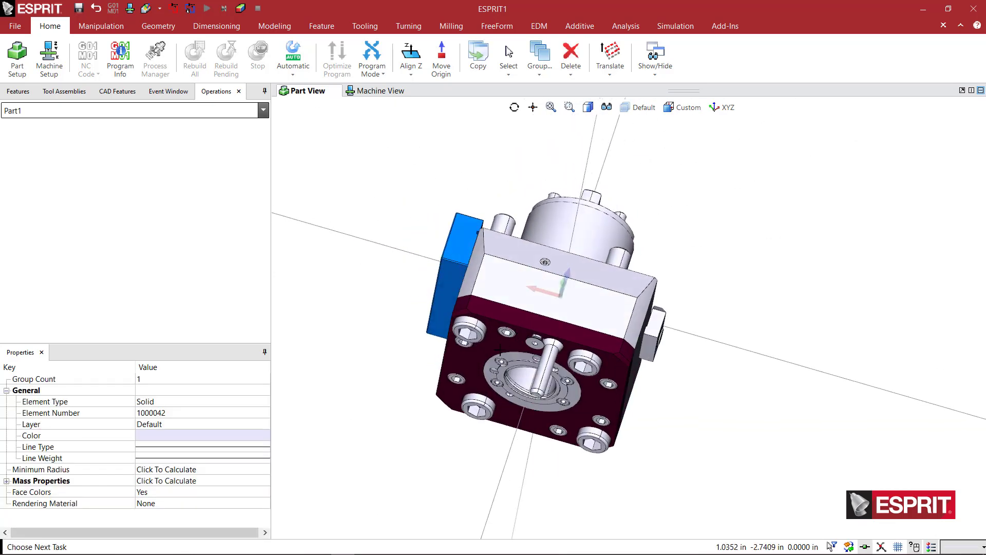
pyautogui.scroll(5, 498, 350)
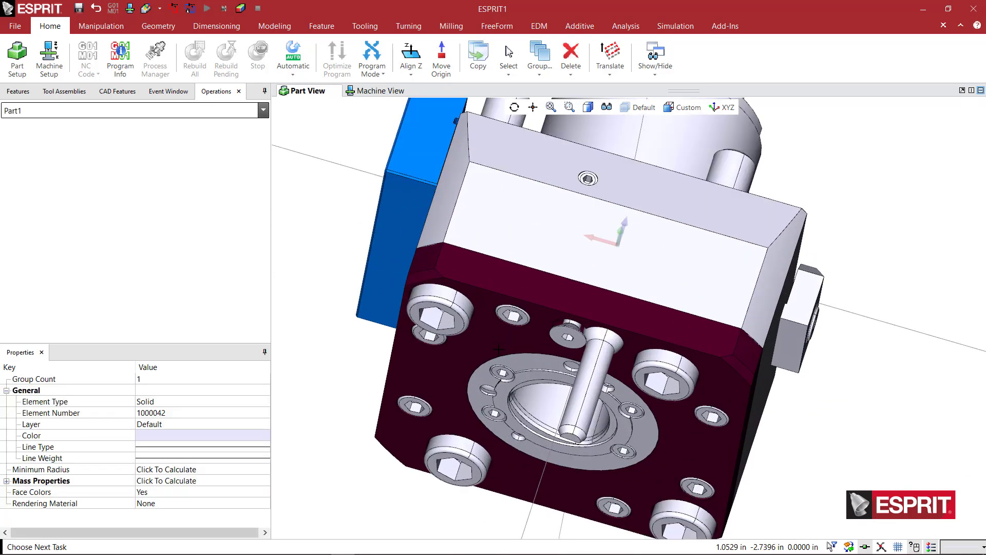
pyautogui.click(224, 438)
pyautogui.click(255, 436)
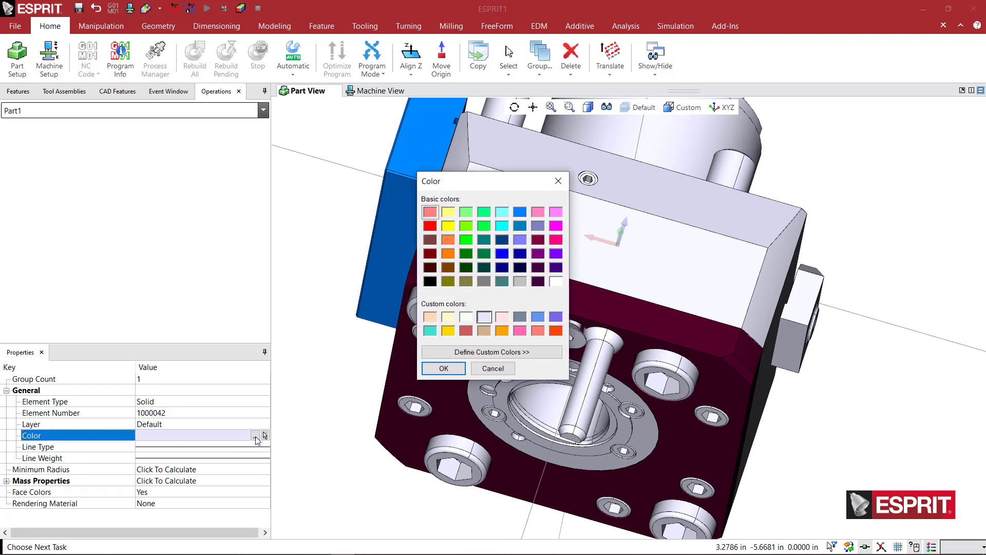
pyautogui.click(484, 282)
pyautogui.click(498, 352)
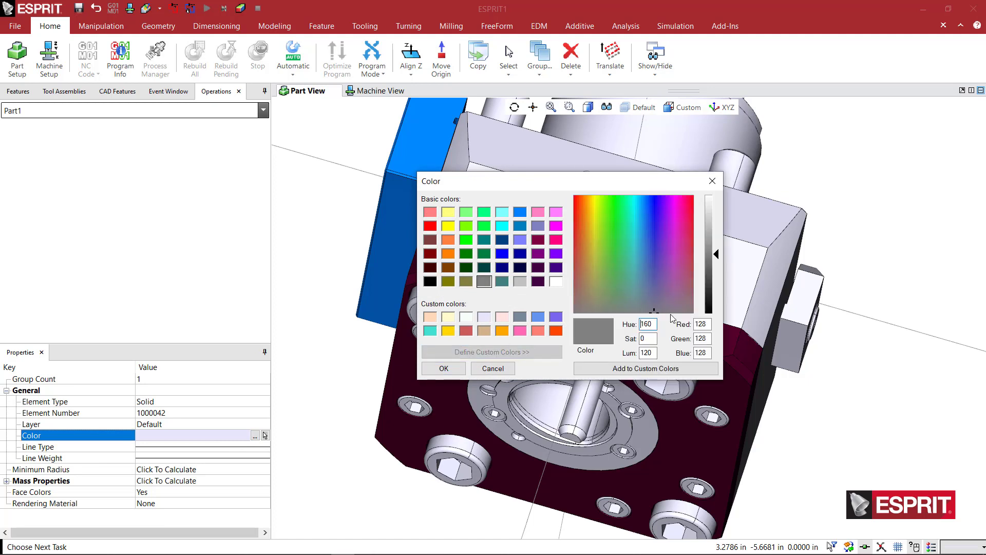
pyautogui.click(713, 286)
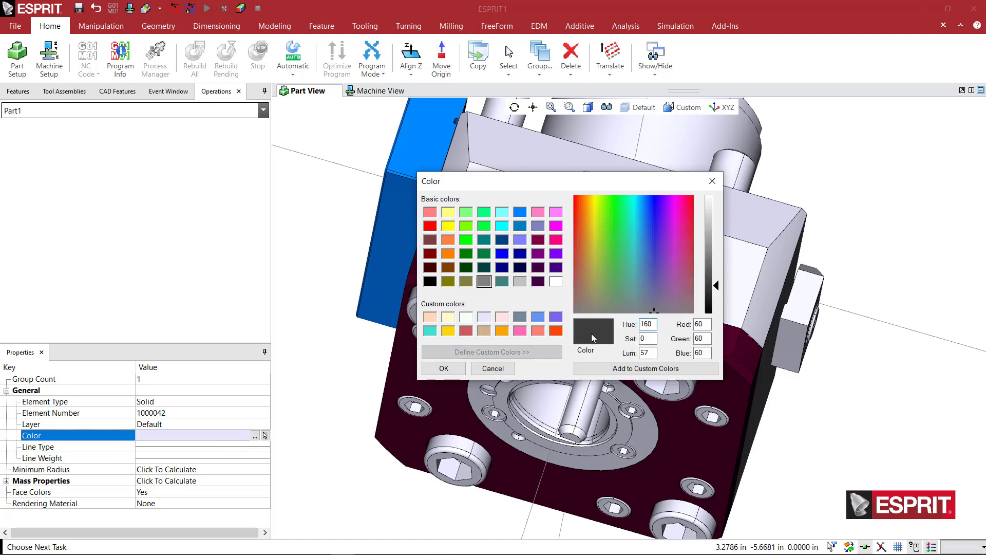
pyautogui.click(612, 368)
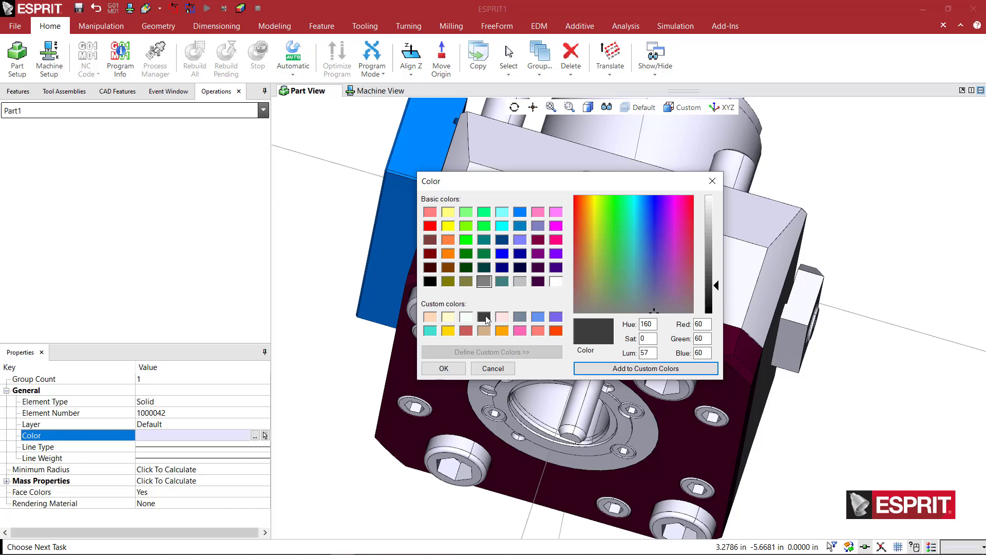
pyautogui.click(453, 373)
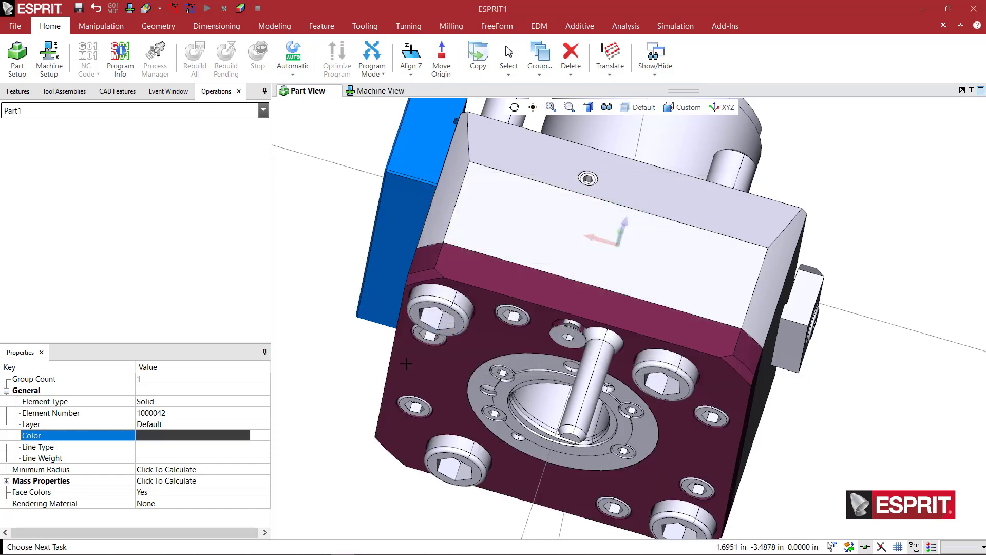
pyautogui.click(358, 360)
# Set the color of the protruding pin solid under the base plate to the light peach custom color.
pyautogui.moveTo(363, 359); pyautogui.dragTo(380, 323, button='middle')
pyautogui.scroll(-2, 380, 323)
pyautogui.moveTo(488, 370); pyautogui.dragTo(419, 356, button='middle')
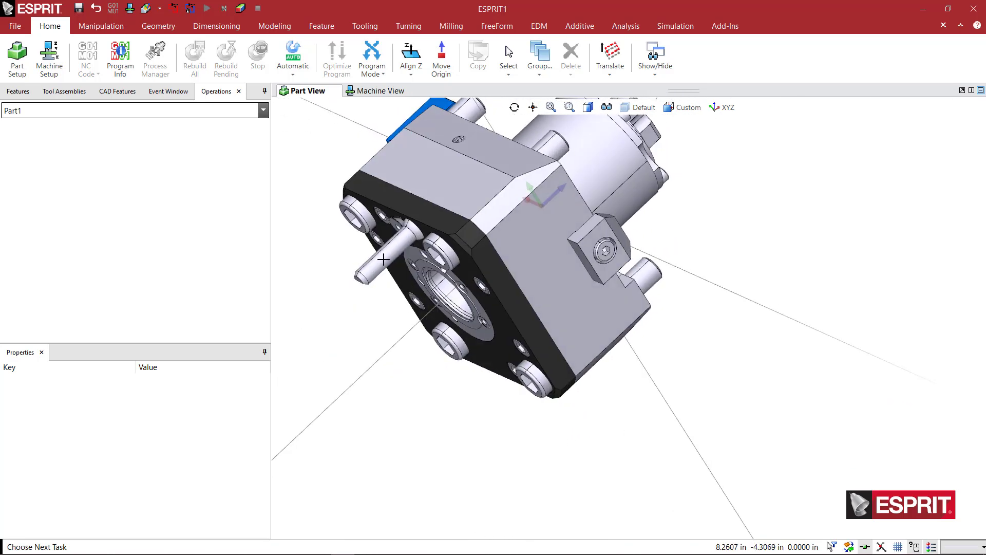
pyautogui.scroll(5, 385, 259)
pyautogui.keyDown('shift'); pyautogui.click(384, 260); pyautogui.keyUp('shift')
pyautogui.click(383, 260)
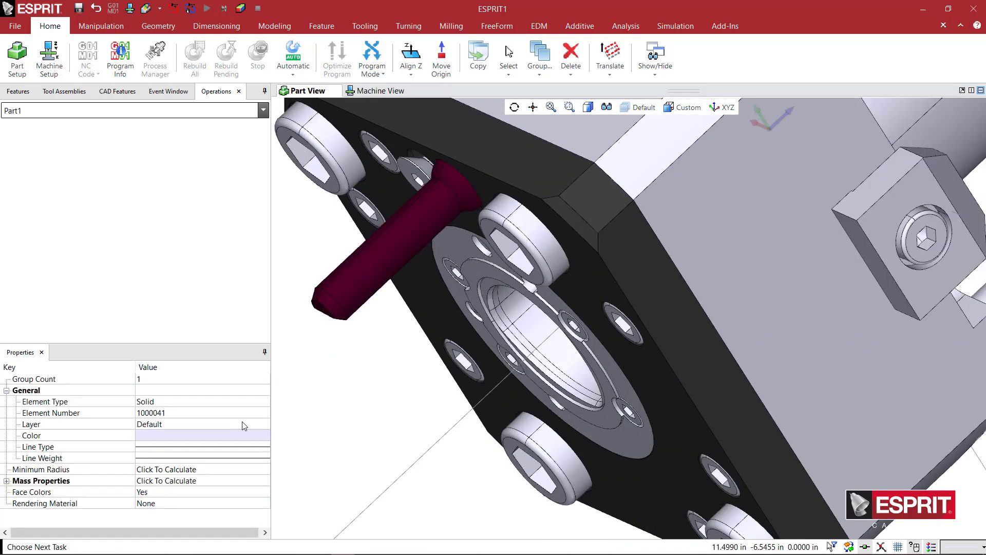
pyautogui.click(231, 435)
pyautogui.click(264, 435)
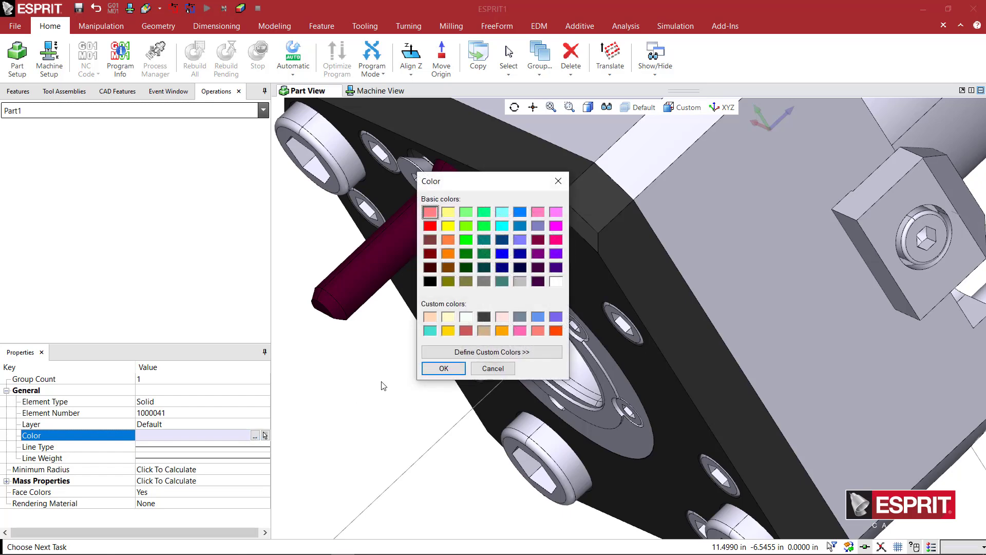
pyautogui.click(433, 319)
pyautogui.click(443, 369)
pyautogui.scroll(-5, 427, 384)
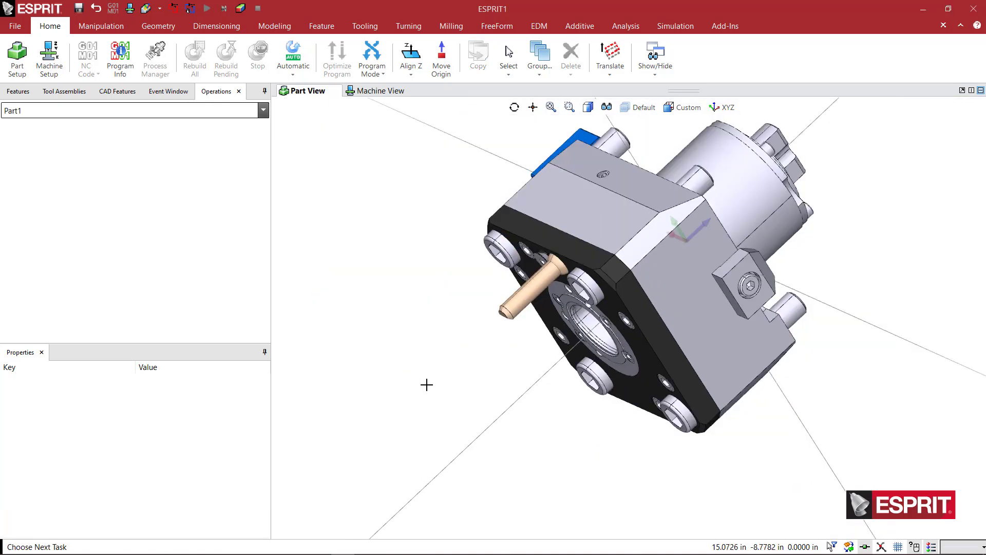
# Select the inner ring face around the base plate's central bore.
pyautogui.moveTo(427, 384); pyautogui.dragTo(448, 358, button='middle')
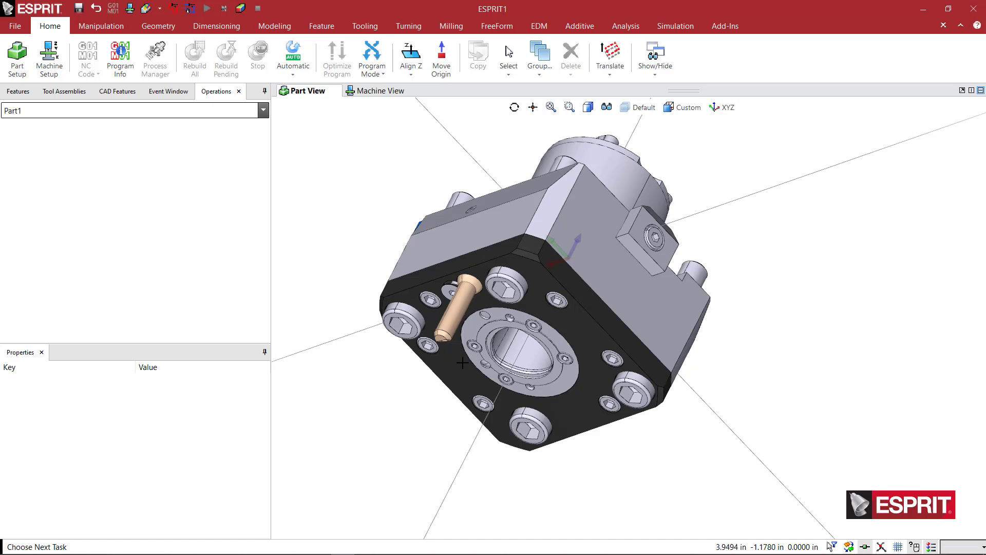
pyautogui.scroll(2, 523, 358)
pyautogui.scroll(1, 524, 359)
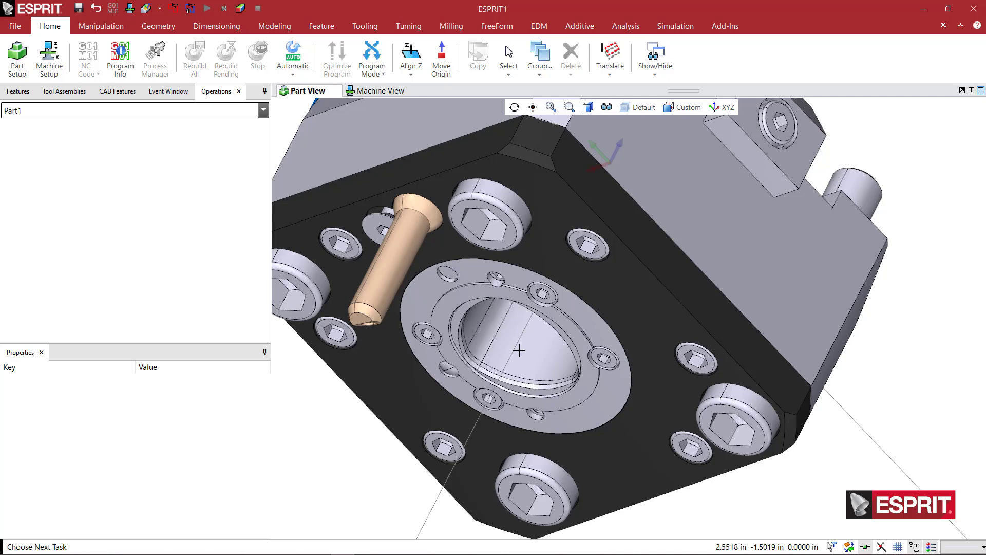
pyautogui.scroll(2, 519, 350)
pyautogui.keyDown('shift'); pyautogui.click(444, 260); pyautogui.keyUp('shift')
pyautogui.click(444, 260)
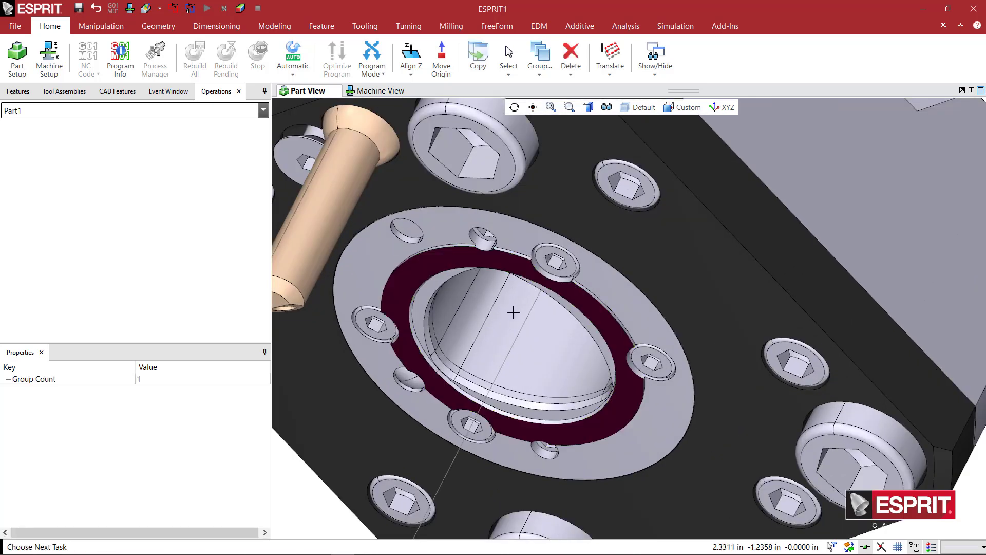
# Translate the work axis system to the center of the selected ring face around the base plate's bore.
pyautogui.moveTo(514, 312); pyautogui.dragTo(506, 316, button='middle')
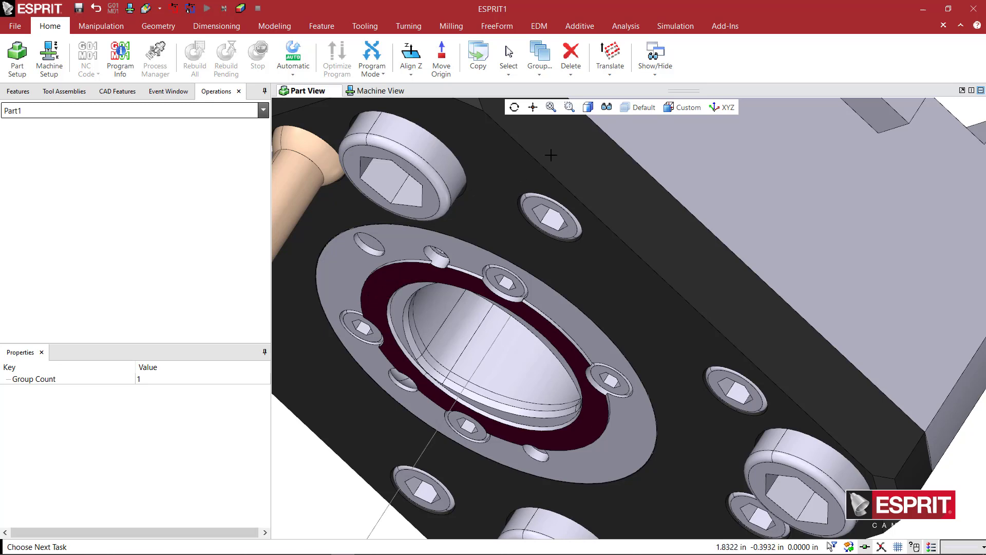
pyautogui.scroll(-2, 527, 256)
pyautogui.moveTo(527, 255); pyautogui.dragTo(503, 305, button='middle')
pyautogui.scroll(-3, 503, 305)
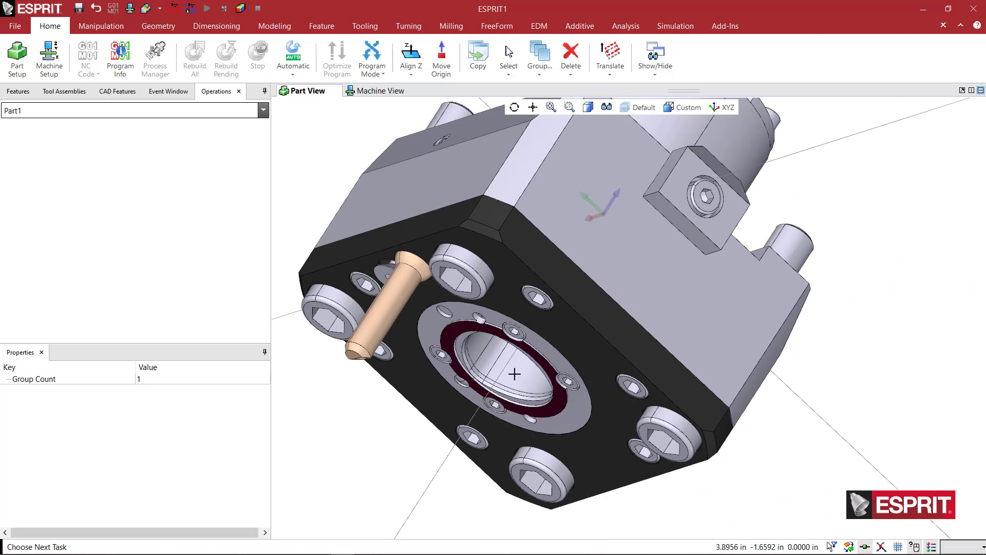
pyautogui.scroll(3, 506, 362)
pyautogui.scroll(-3, 505, 370)
pyautogui.scroll(1, 488, 382)
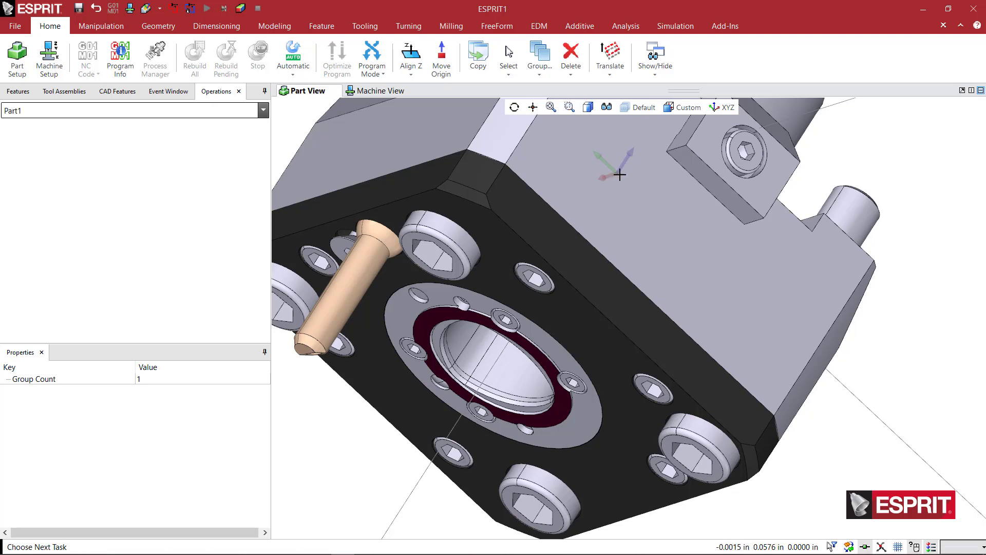
pyautogui.click(613, 58)
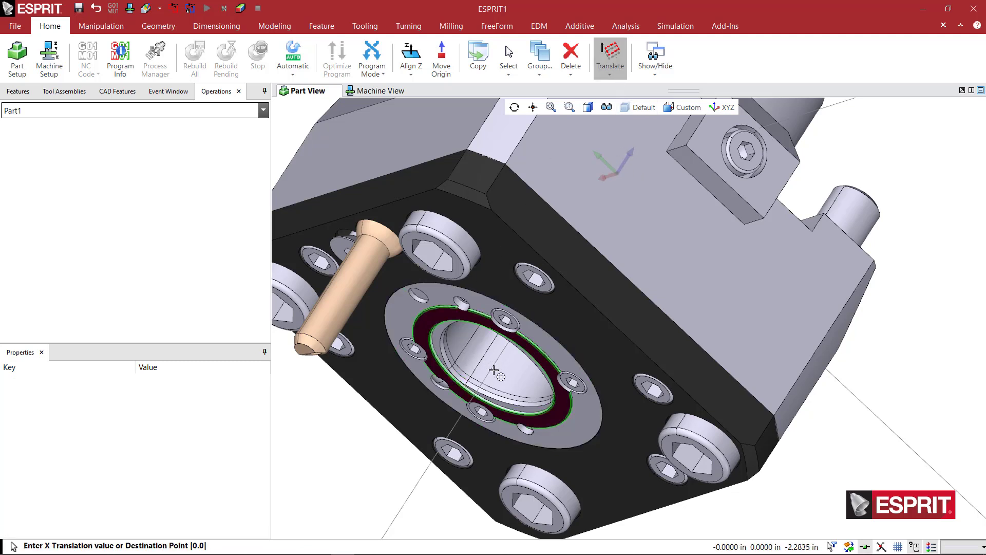
pyautogui.scroll(5, 494, 371)
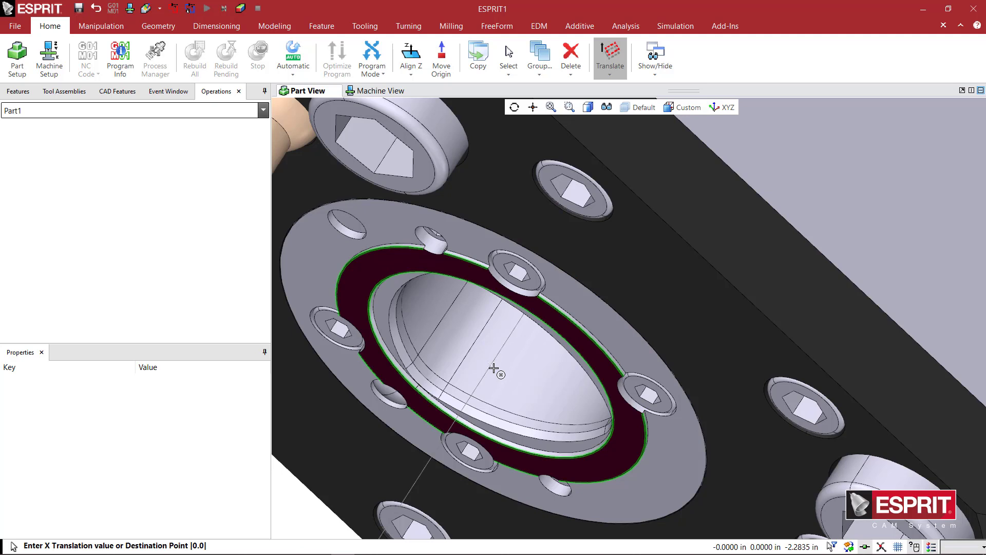
pyautogui.click(494, 368)
pyautogui.moveTo(537, 374)
pyautogui.mouseDown(button='middle')
pyautogui.moveTo(527, 392)
pyautogui.moveTo(533, 379)
pyautogui.mouseUp(button='middle')
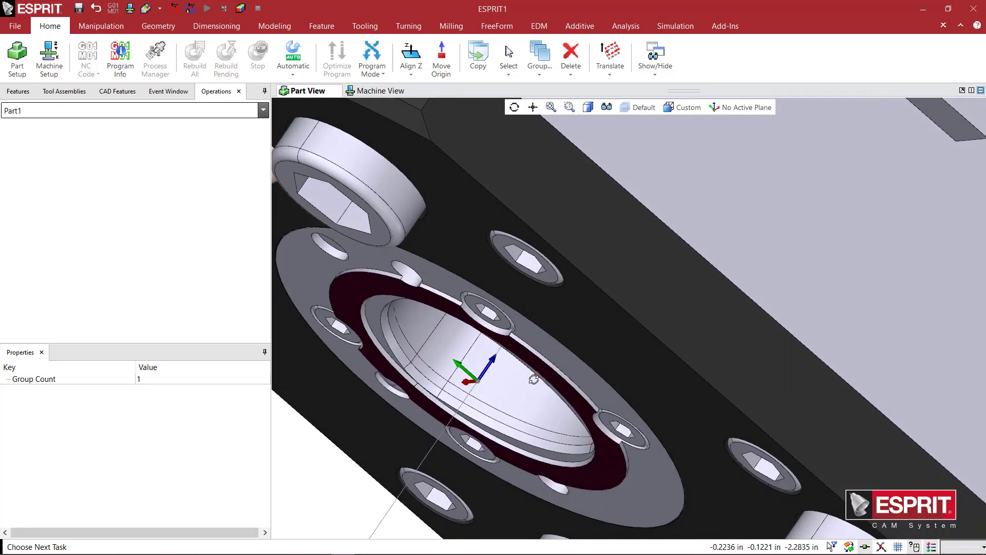
# Save the relocated axis system as a new work plane named TSA_1.
pyautogui.scroll(6, 524, 375)
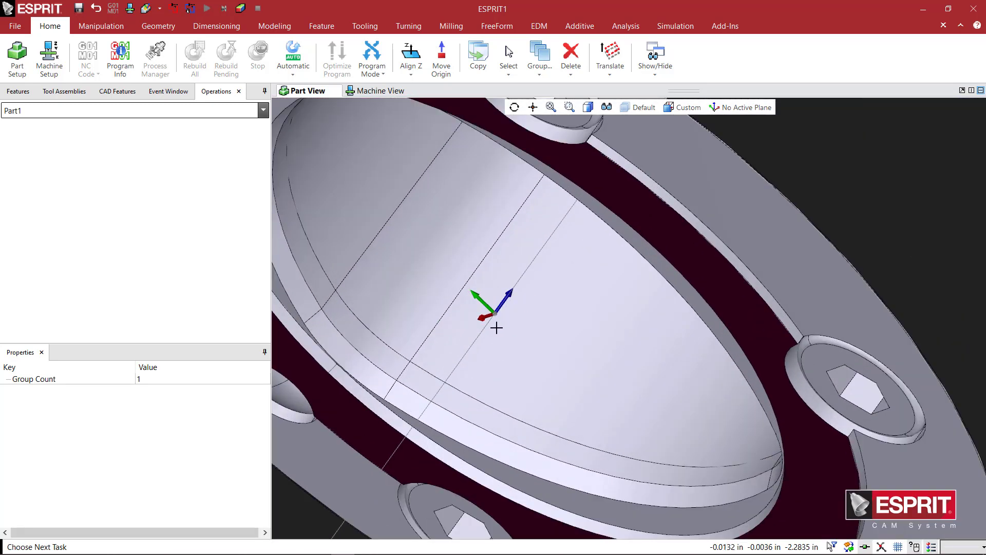
pyautogui.scroll(-2, 505, 317)
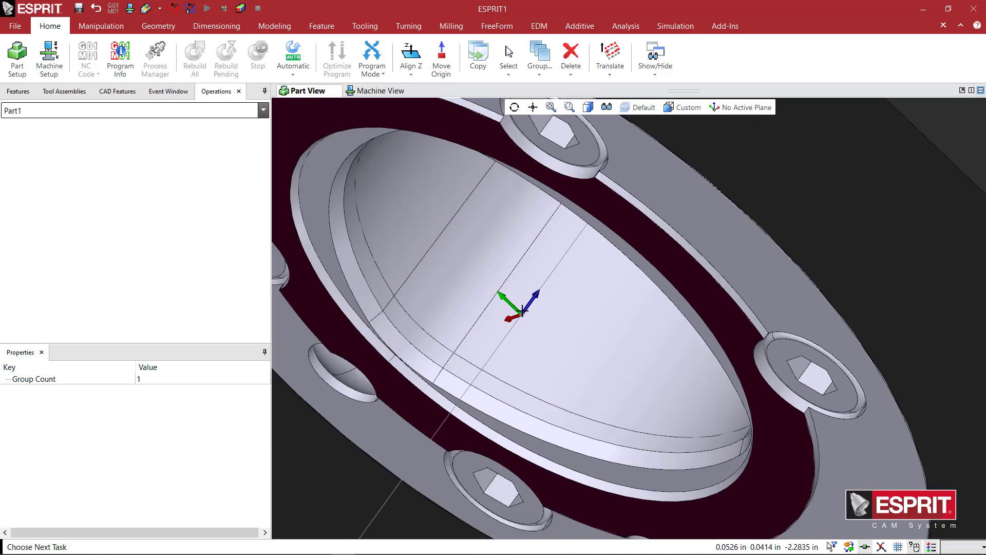
pyautogui.scroll(-2, 565, 322)
pyautogui.moveTo(568, 323); pyautogui.dragTo(534, 323, button='middle')
pyautogui.scroll(-3, 590, 323)
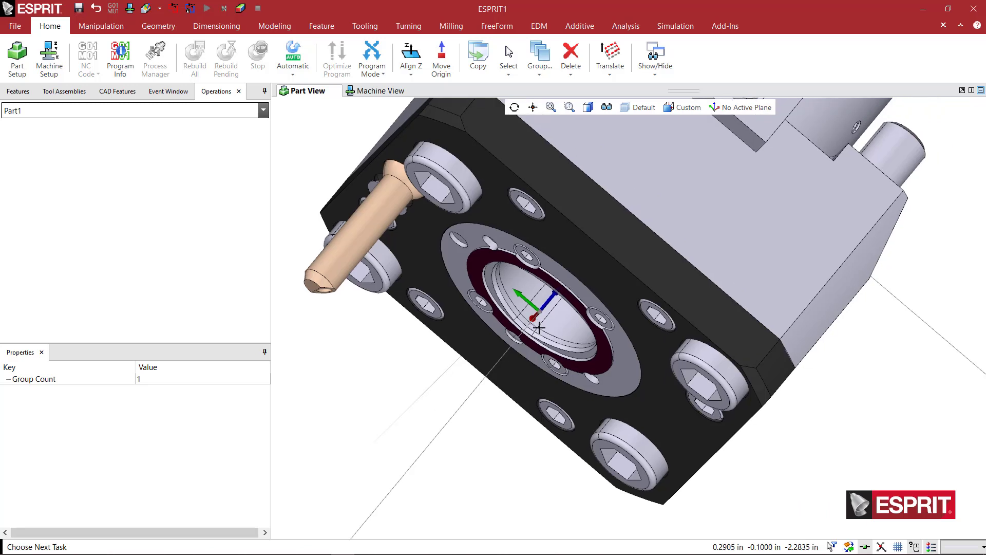
pyautogui.click(715, 108)
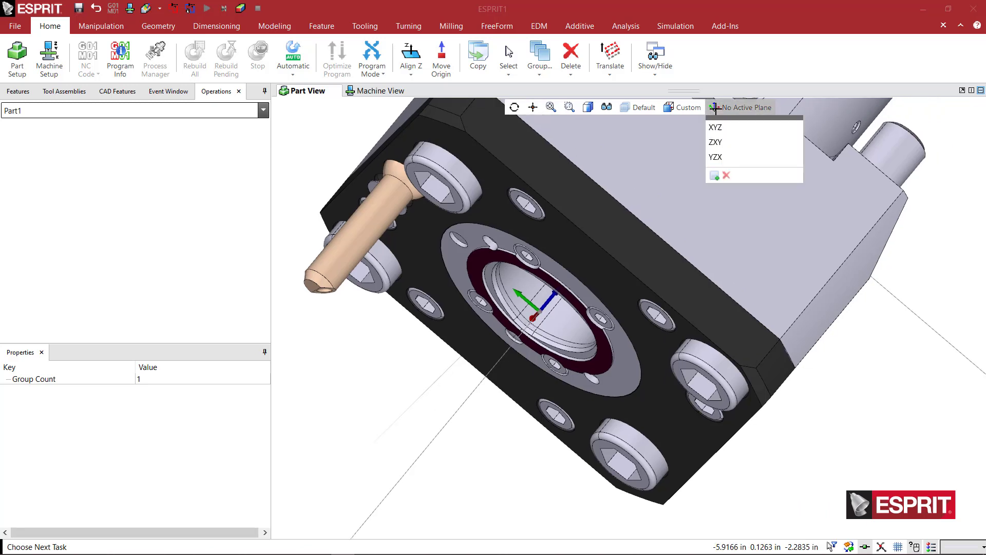
pyautogui.click(715, 176)
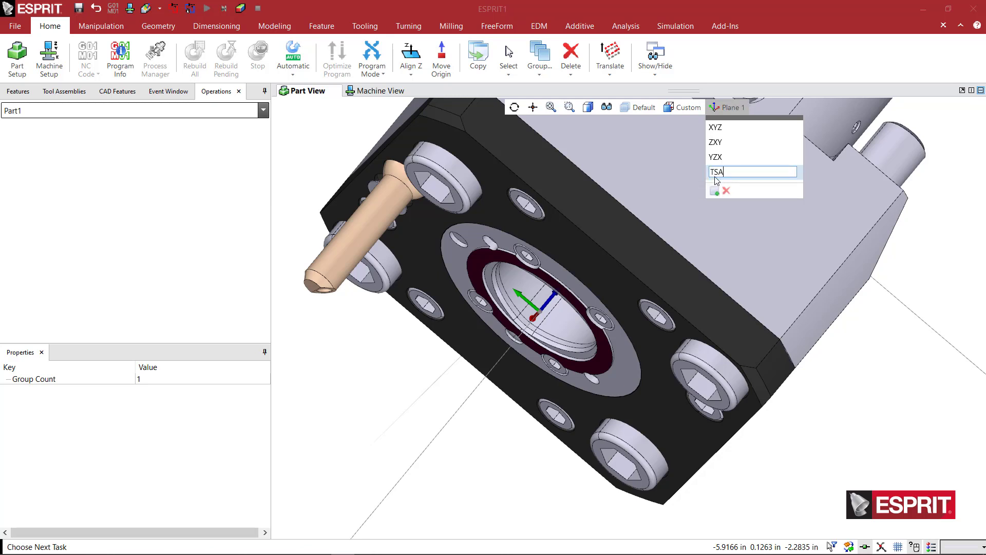
pyautogui.write('TSA_1')
pyautogui.press('Return')
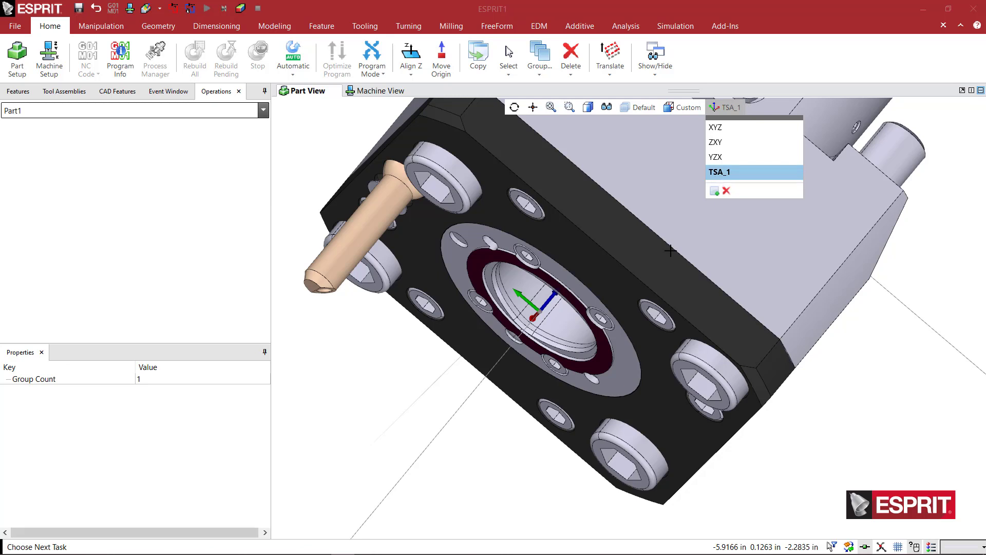
# Examine the TSA_1 axis position in the bore from several angles and clear the ring face selection.
pyautogui.scroll(-2, 616, 313)
pyautogui.scroll(3, 564, 316)
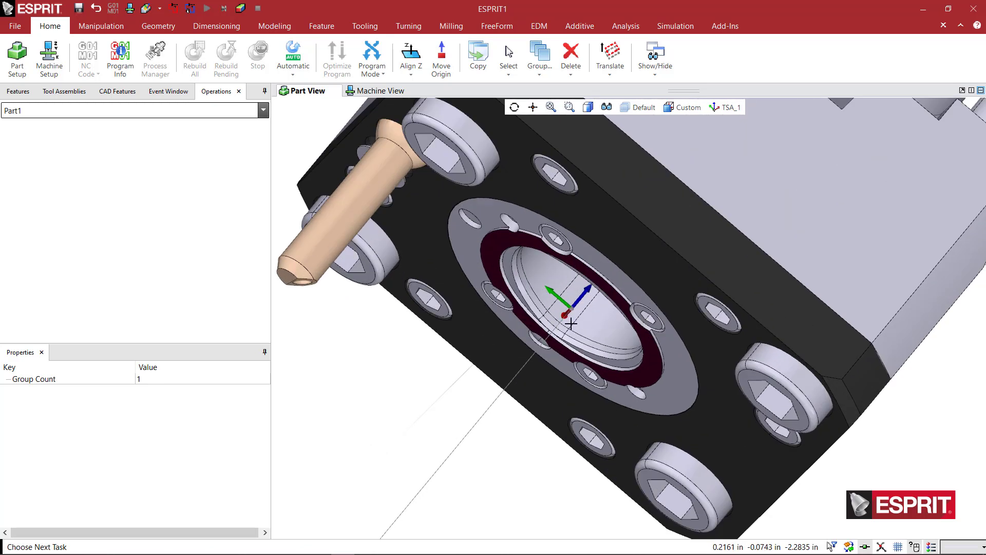
pyautogui.scroll(-1, 575, 305)
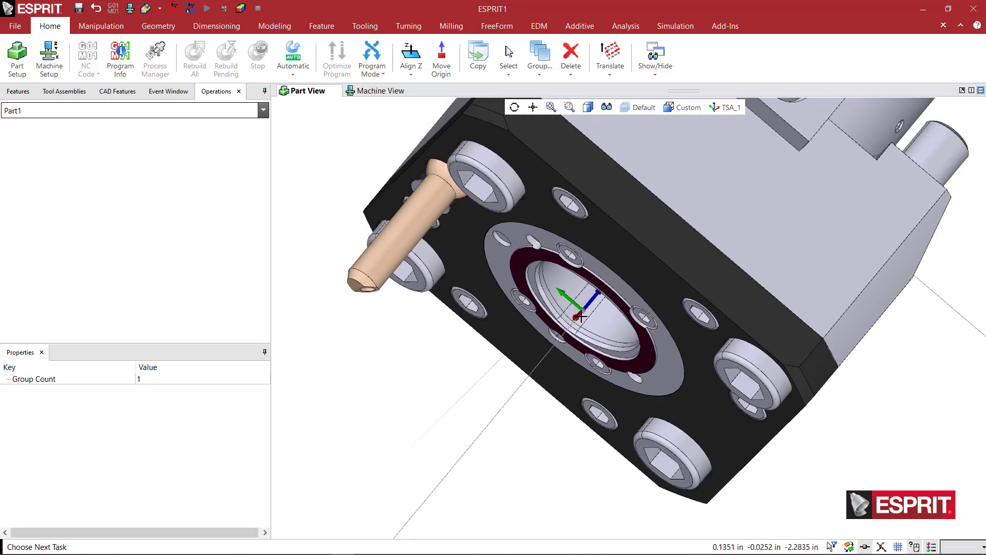
pyautogui.moveTo(583, 311); pyautogui.dragTo(561, 336, button='middle')
pyautogui.scroll(1, 536, 323)
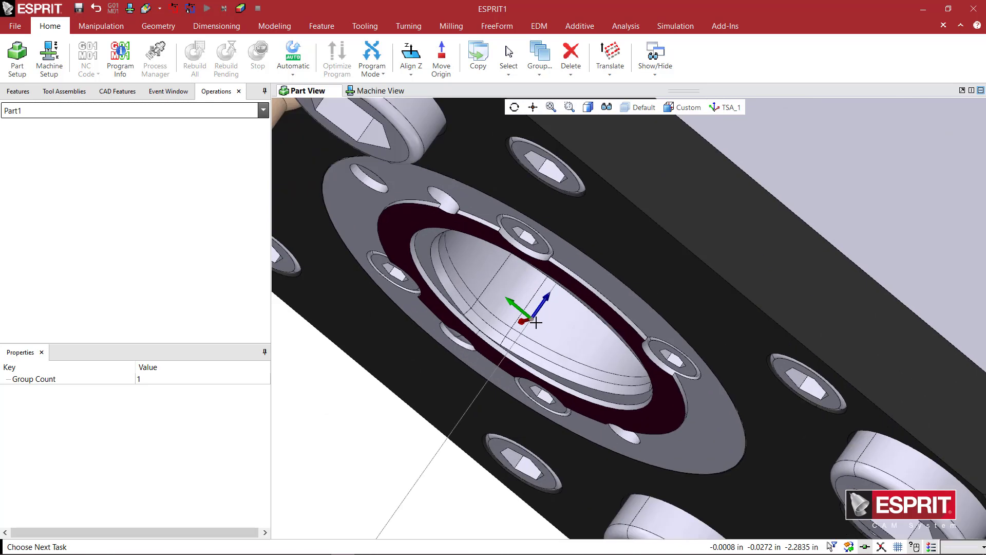
pyautogui.scroll(-3, 547, 346)
pyautogui.click(548, 346)
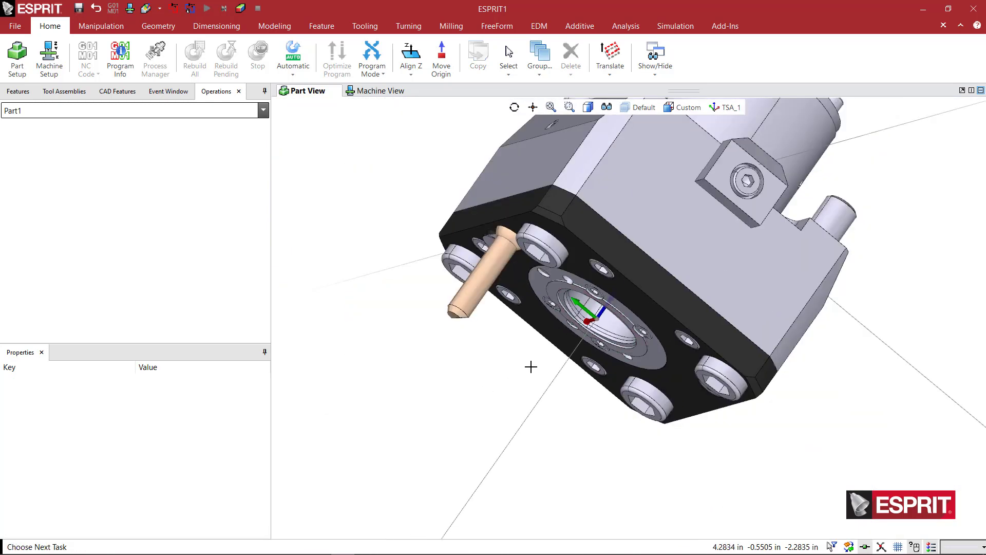
pyautogui.moveTo(529, 364); pyautogui.dragTo(381, 258, button='middle')
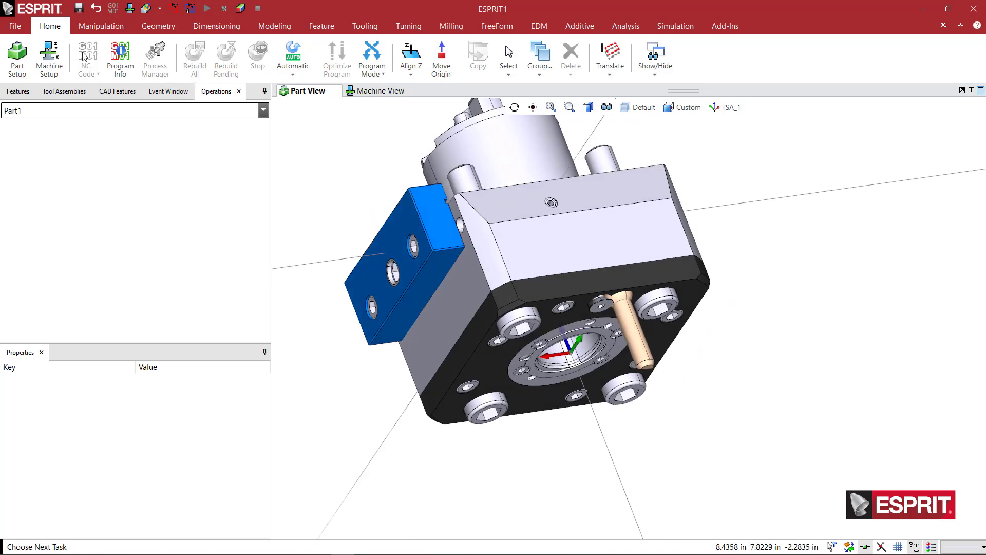
pyautogui.click(15, 26)
pyautogui.click(40, 85)
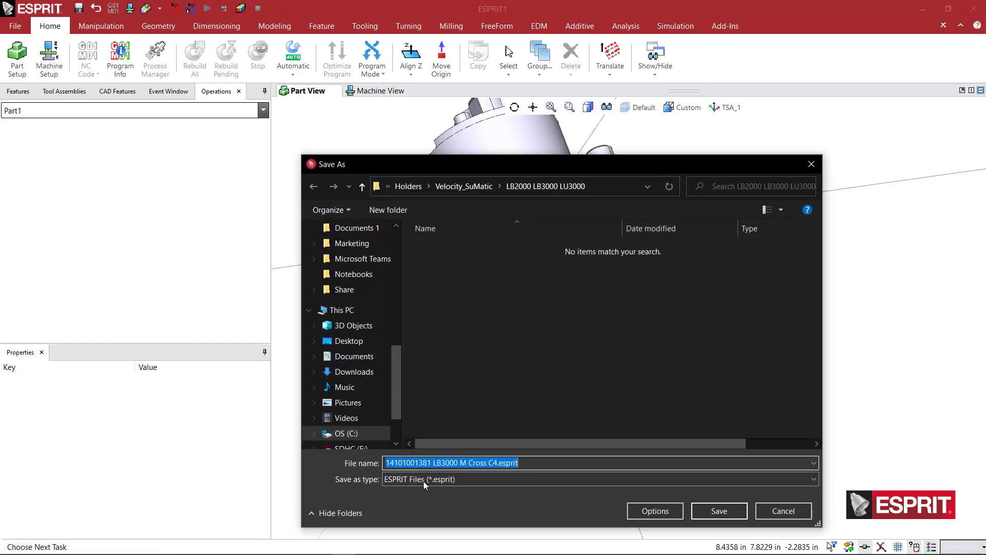
pyautogui.click(426, 483)
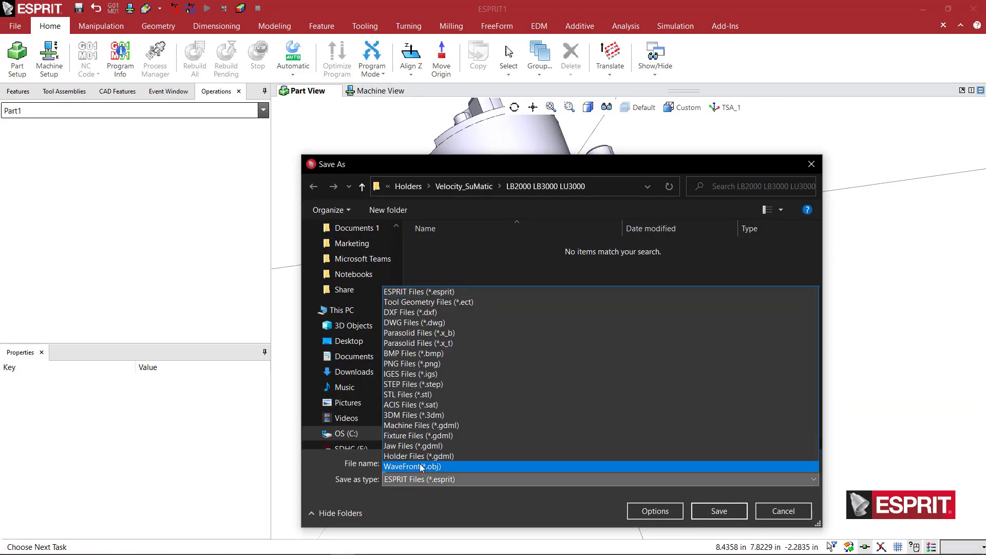
pyautogui.click(419, 456)
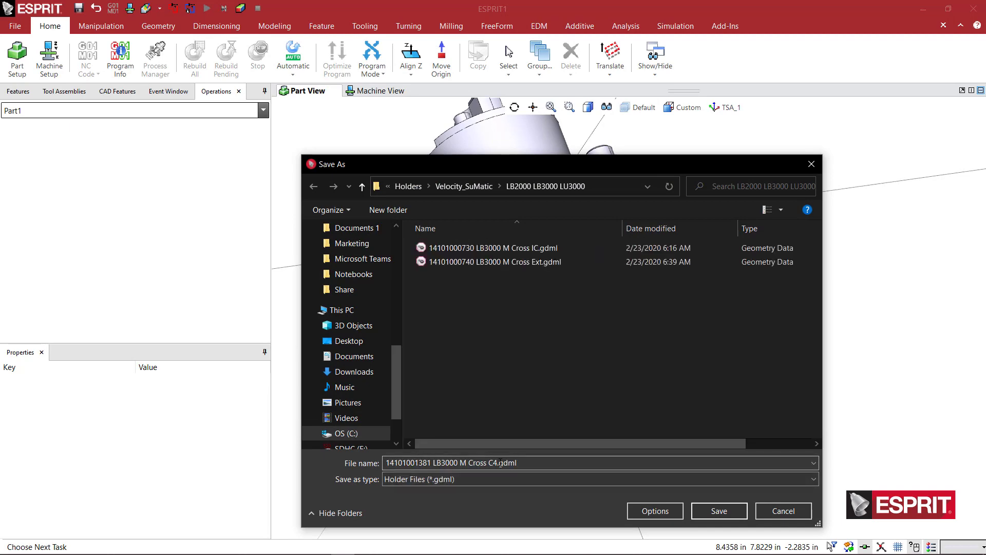
pyautogui.click(719, 510)
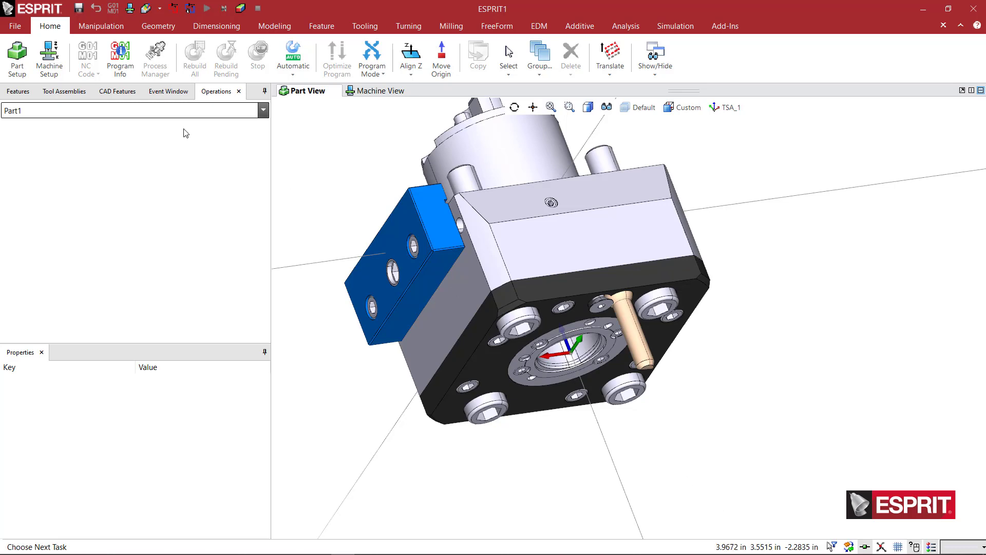
# Load the Okuma LBEX-II 3000EX-II 800MYW machine definition with the OSP-P300LA control into the machine setup.
pyautogui.click(56, 61)
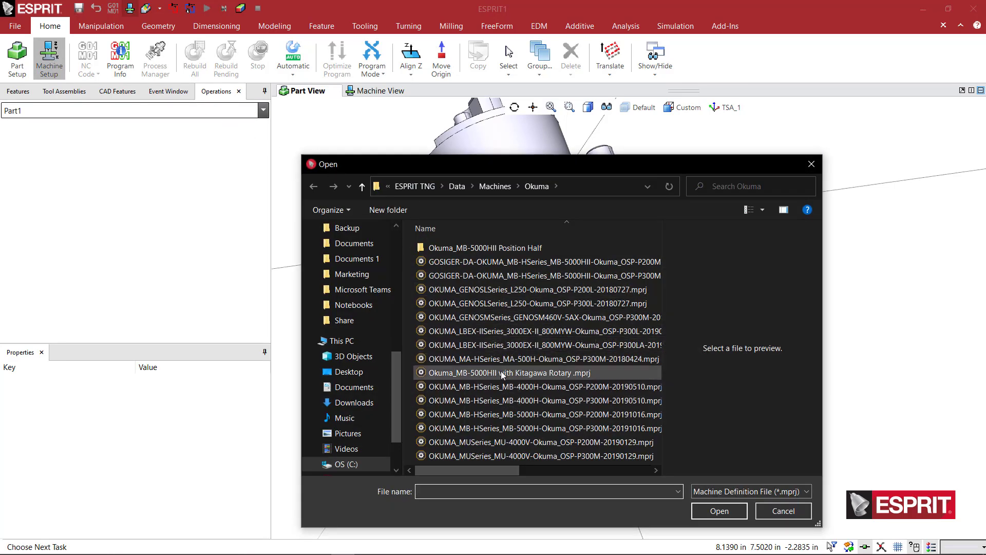
pyautogui.doubleClick(496, 347)
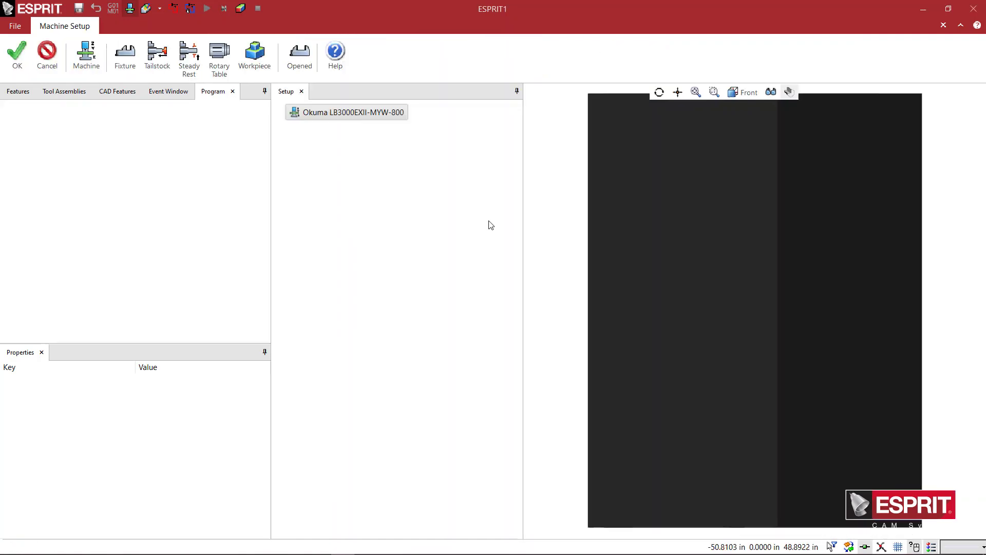
pyautogui.moveTo(586, 232); pyautogui.dragTo(652, 315, button='middle')
pyautogui.scroll(5, 810, 316)
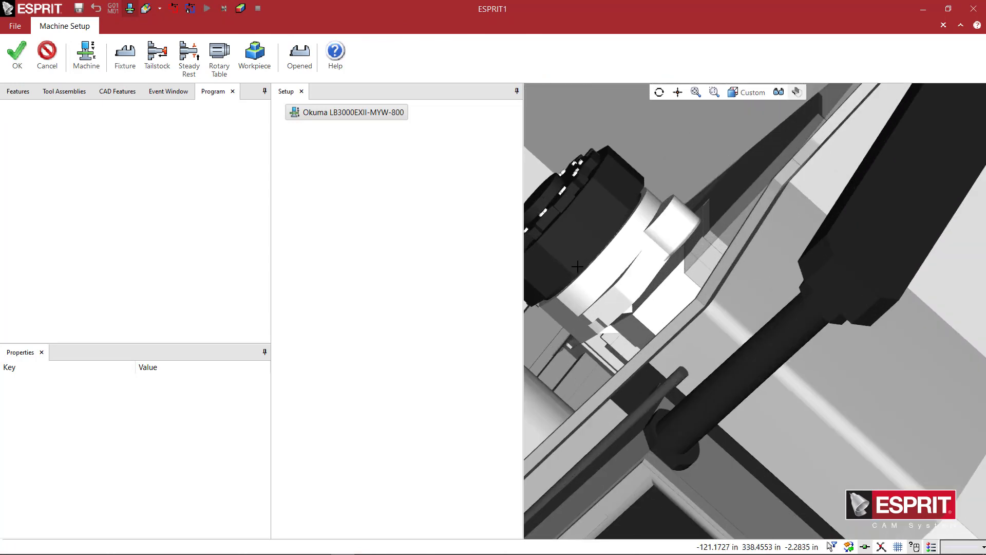
# Reduce the displayed machine components to expose the numbered turret, and accept the machine setup.
pyautogui.click(778, 92)
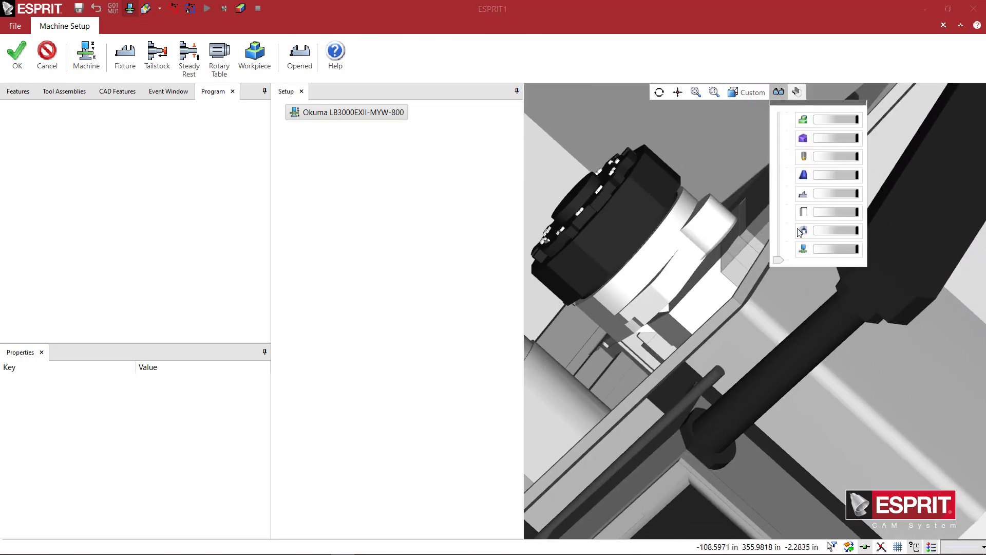
pyautogui.click(778, 224)
pyautogui.moveTo(694, 263); pyautogui.dragTo(833, 277, button='middle')
pyautogui.scroll(1, 710, 274)
pyautogui.moveTo(720, 313); pyautogui.dragTo(571, 270, button='middle')
pyautogui.scroll(3, 566, 269)
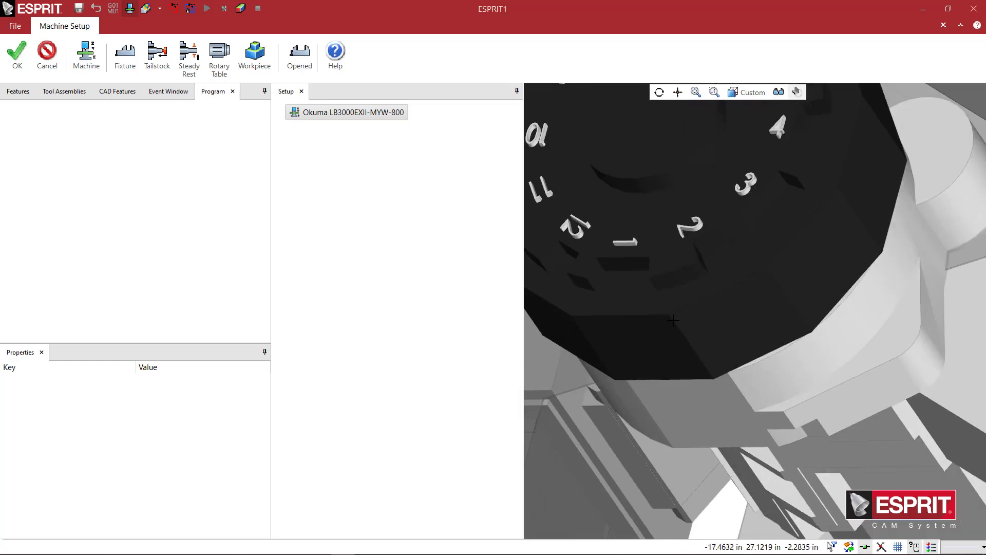
pyautogui.scroll(-1, 566, 268)
pyautogui.click(17, 56)
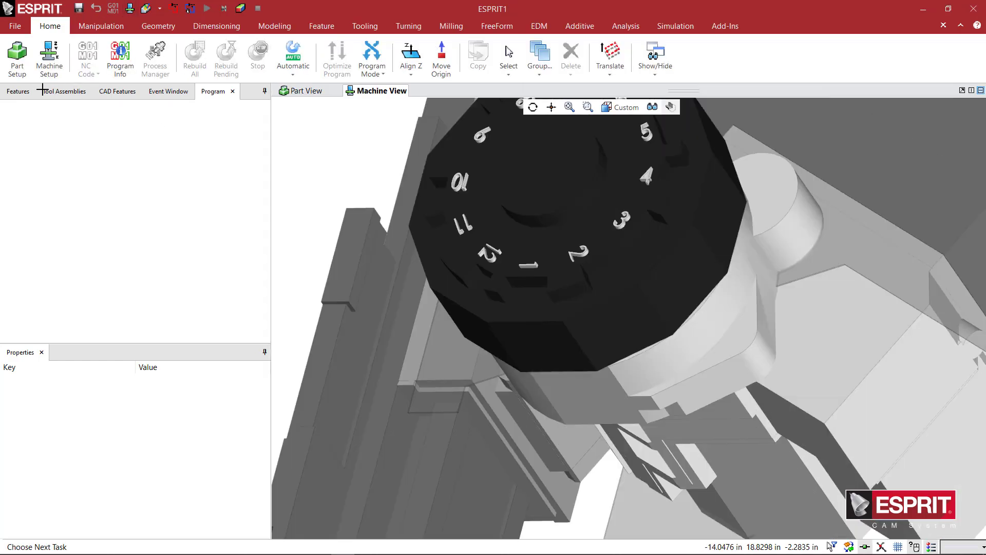
pyautogui.click(59, 92)
pyautogui.rightClick(68, 122)
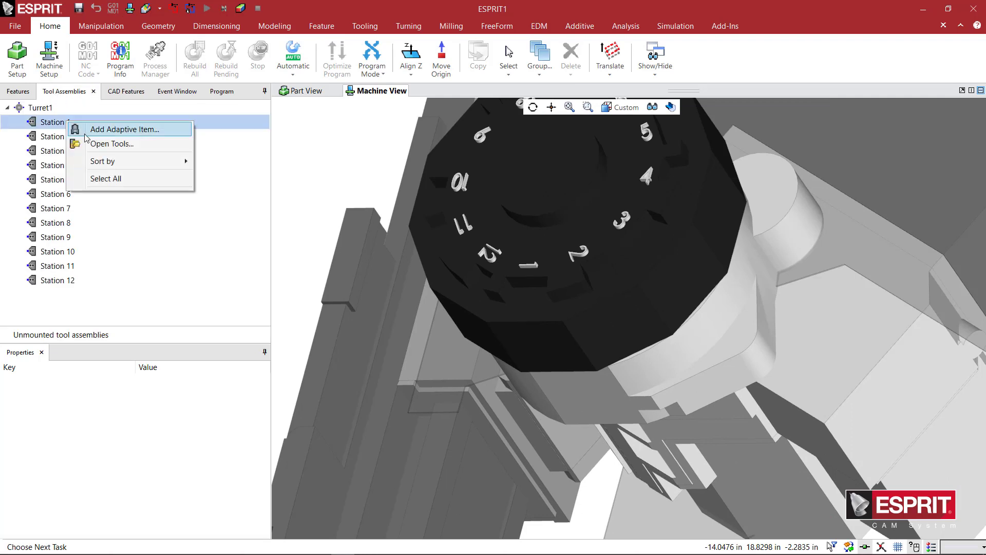
pyautogui.click(123, 129)
pyautogui.click(493, 275)
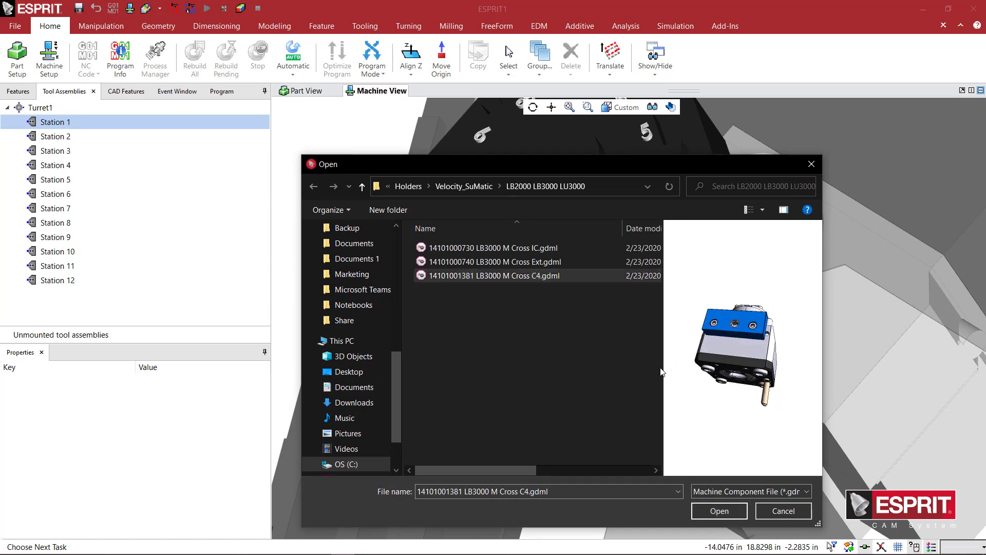
pyautogui.click(722, 511)
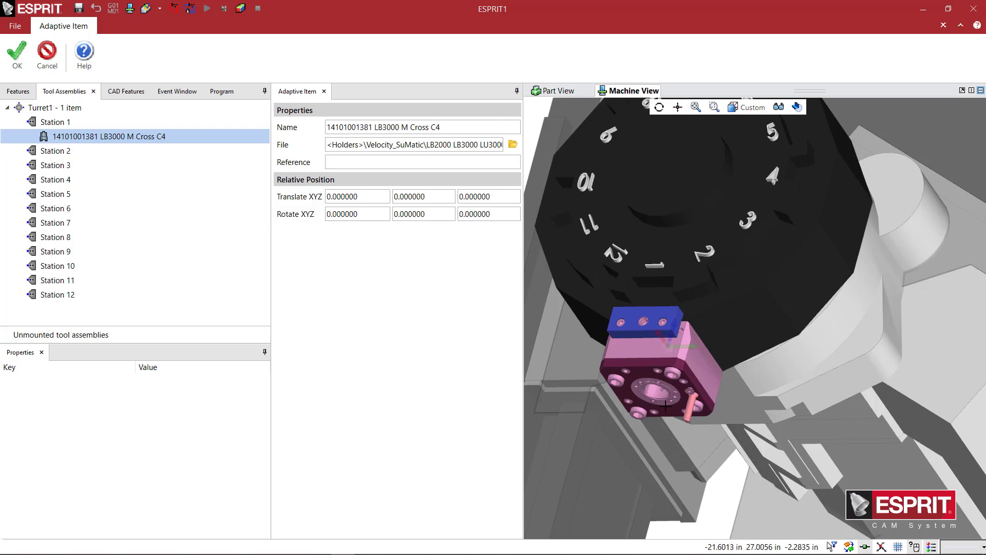
pyautogui.moveTo(666, 406); pyautogui.dragTo(574, 356, button='middle')
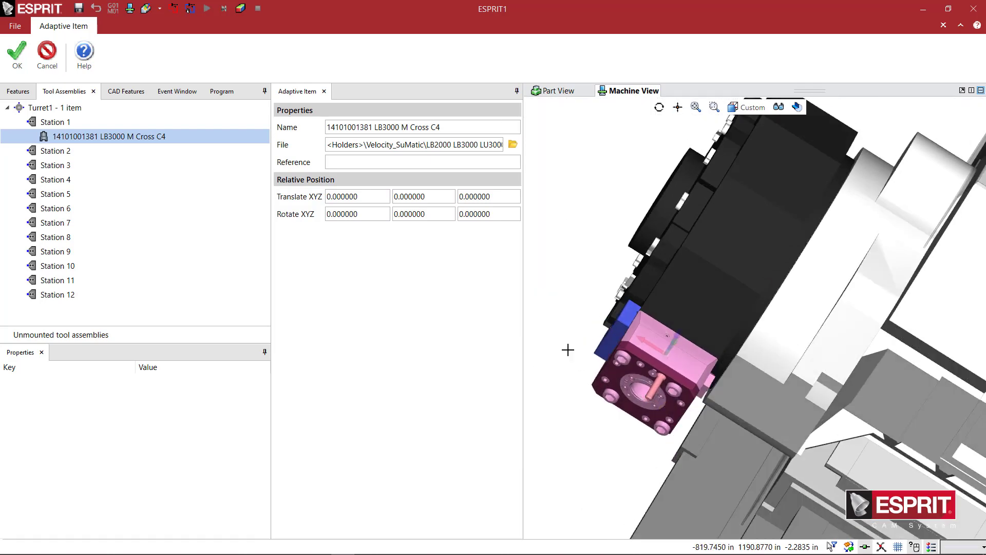
pyautogui.click(17, 53)
pyautogui.moveTo(443, 288); pyautogui.dragTo(448, 252, button='middle')
pyautogui.scroll(-3, 449, 254)
pyautogui.scroll(4, 515, 334)
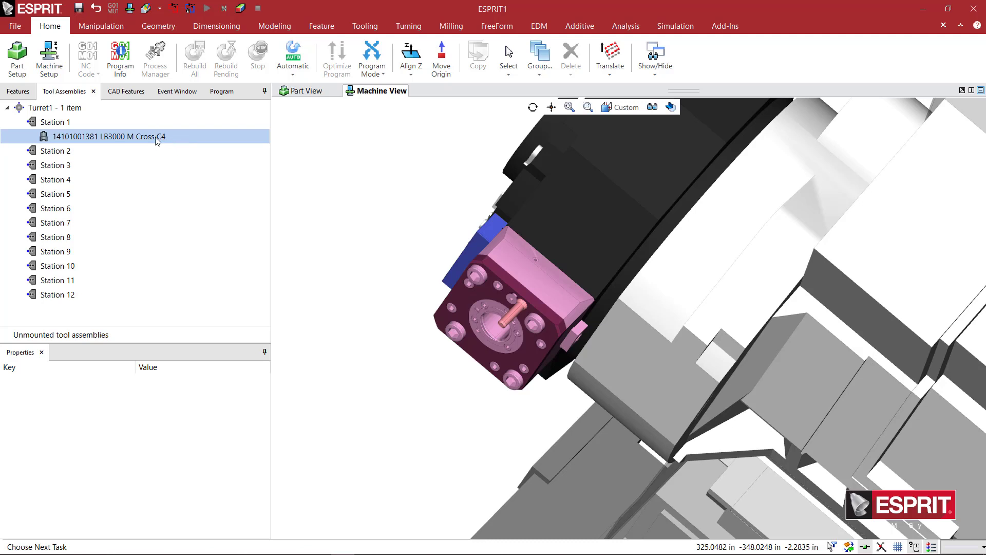
pyautogui.scroll(2, 488, 320)
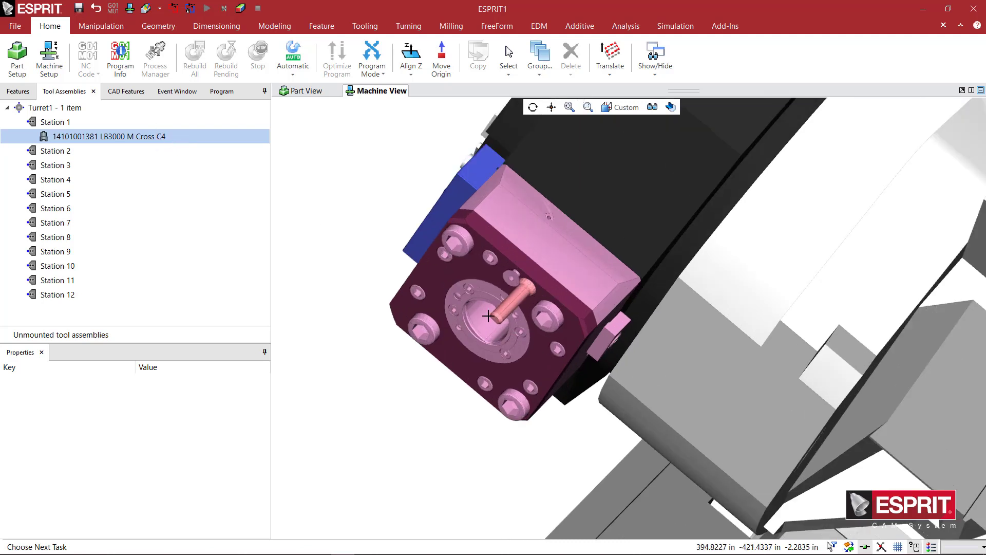
pyautogui.scroll(-3, 488, 320)
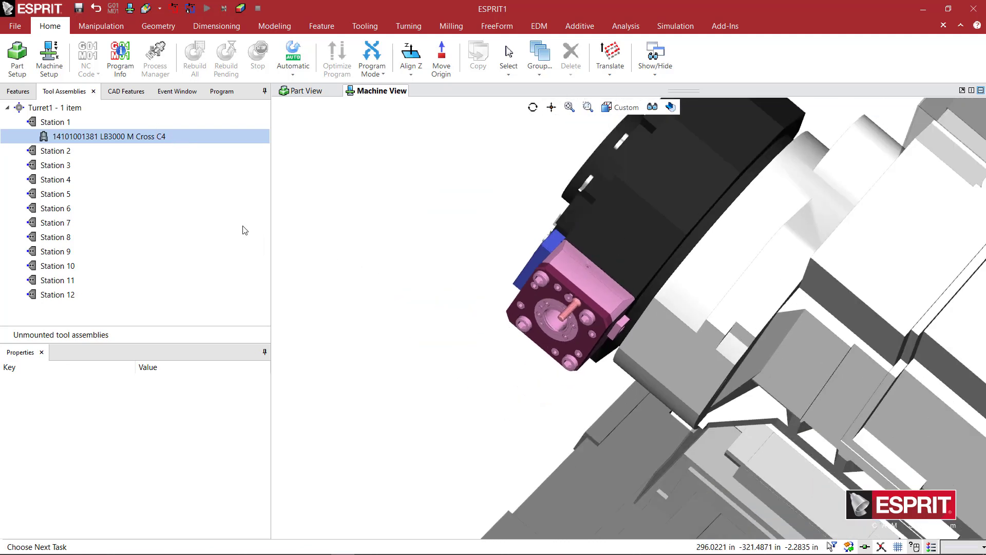
pyautogui.rightClick(139, 140)
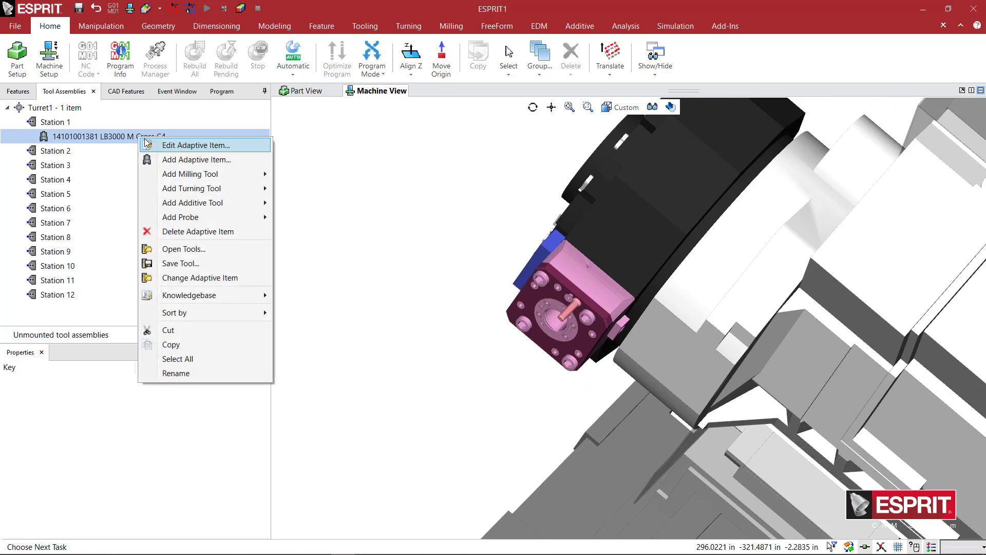
pyautogui.click(197, 160)
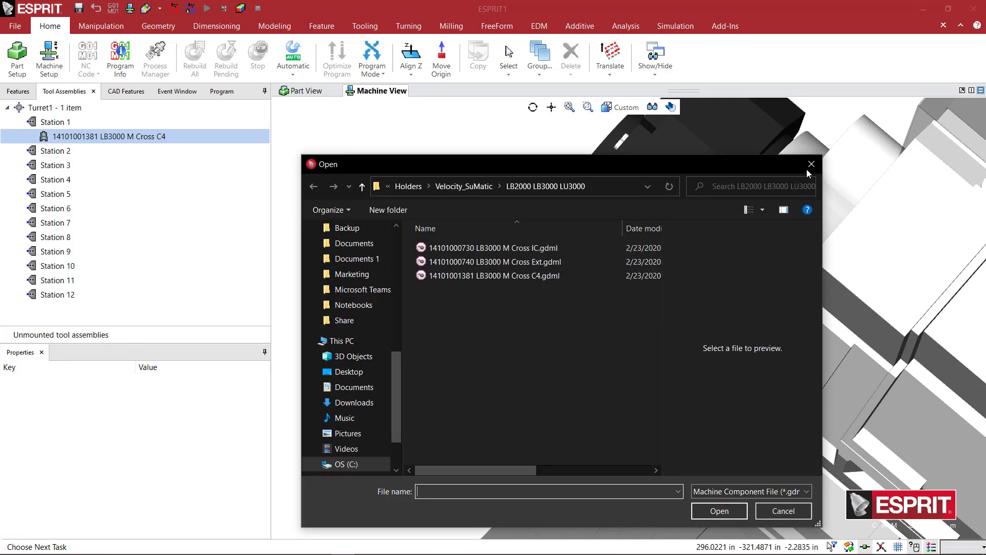
pyautogui.click(811, 165)
pyautogui.rightClick(154, 137)
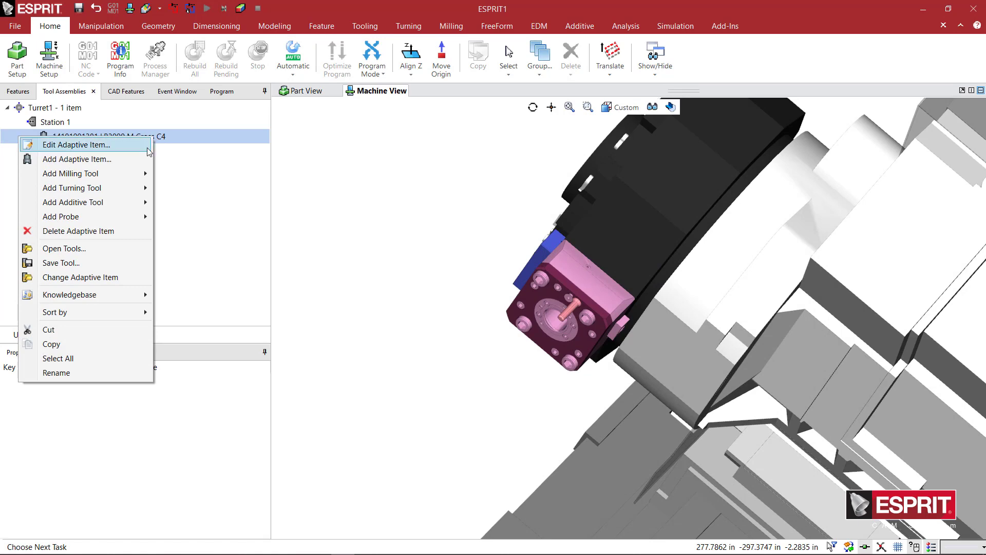
pyautogui.click(185, 173)
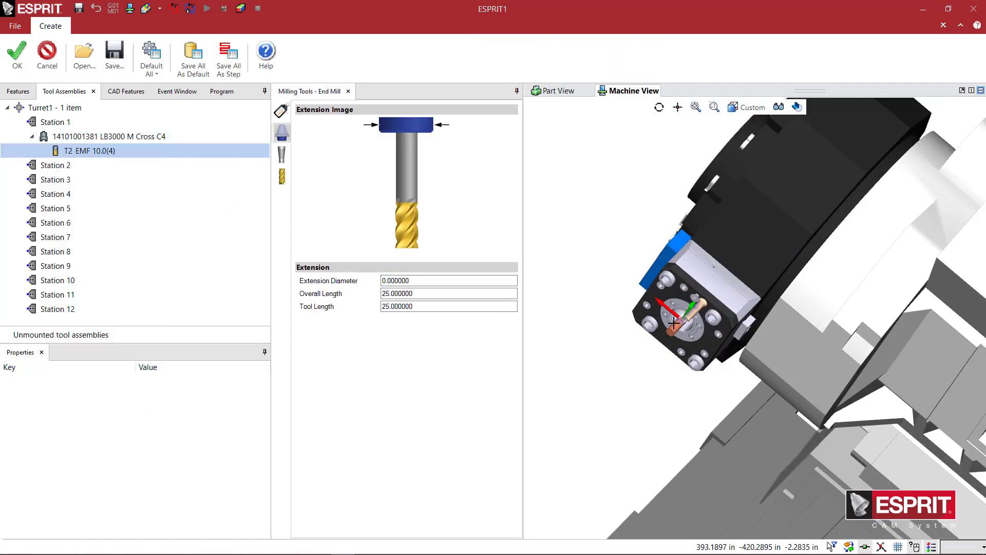
pyautogui.scroll(6, 661, 318)
pyautogui.scroll(-4, 621, 285)
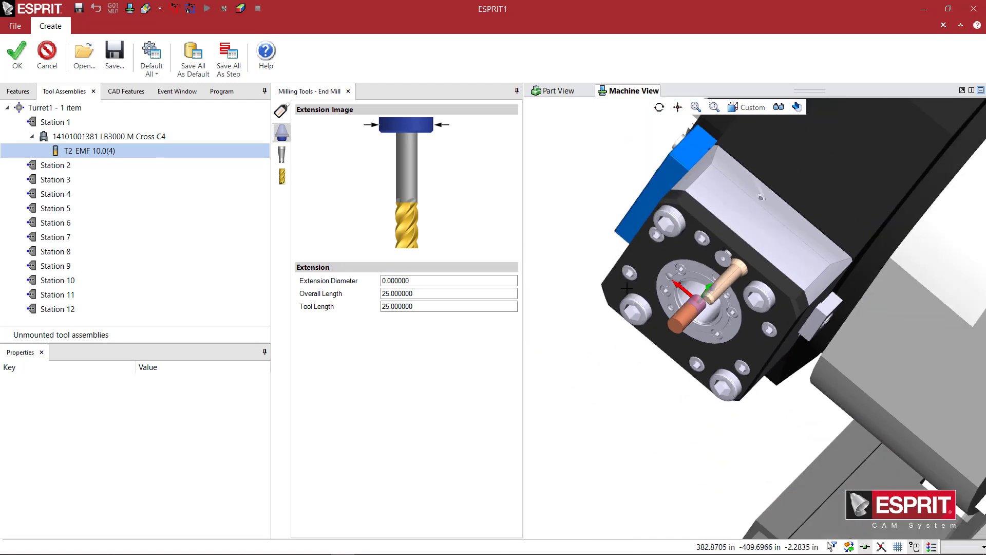
pyautogui.moveTo(685, 308); pyautogui.dragTo(653, 313, button='middle')
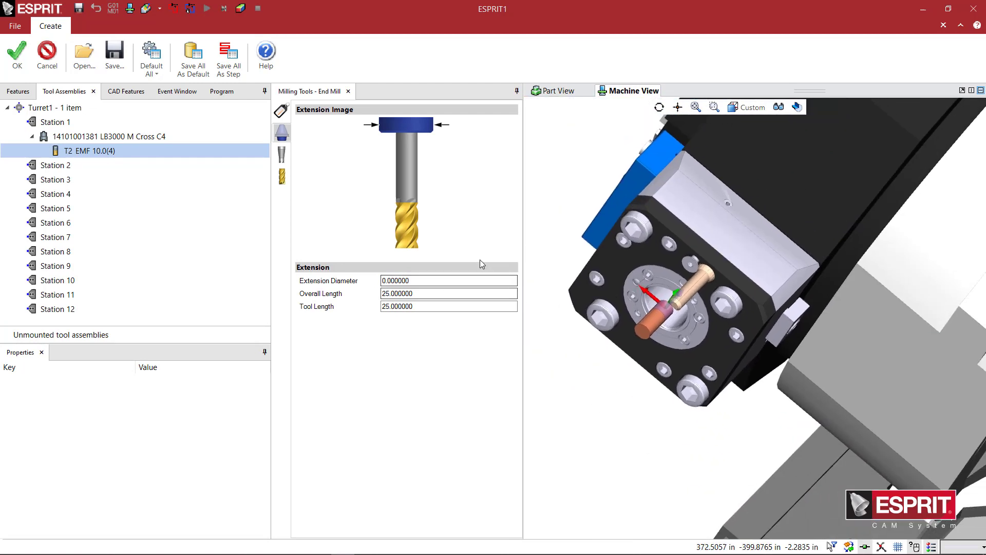
pyautogui.click(27, 60)
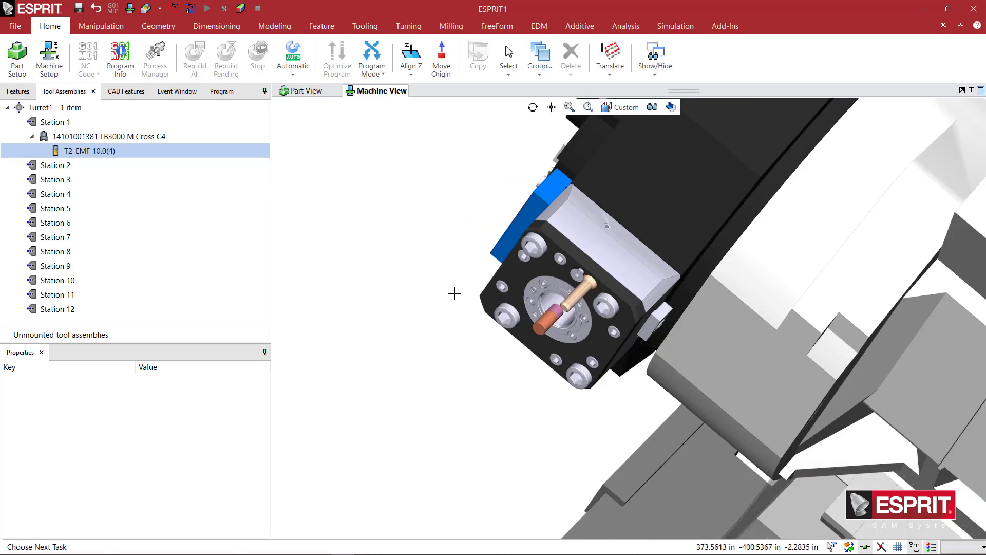
# Start adding an adaptive item to the LB3000 M Cross C4 holder and browse to the Holders > Rego-Fix > ER Capto > C4 folder.
pyautogui.moveTo(454, 294); pyautogui.dragTo(515, 313, button='middle')
pyautogui.click(147, 140)
pyautogui.scroll(3, 556, 332)
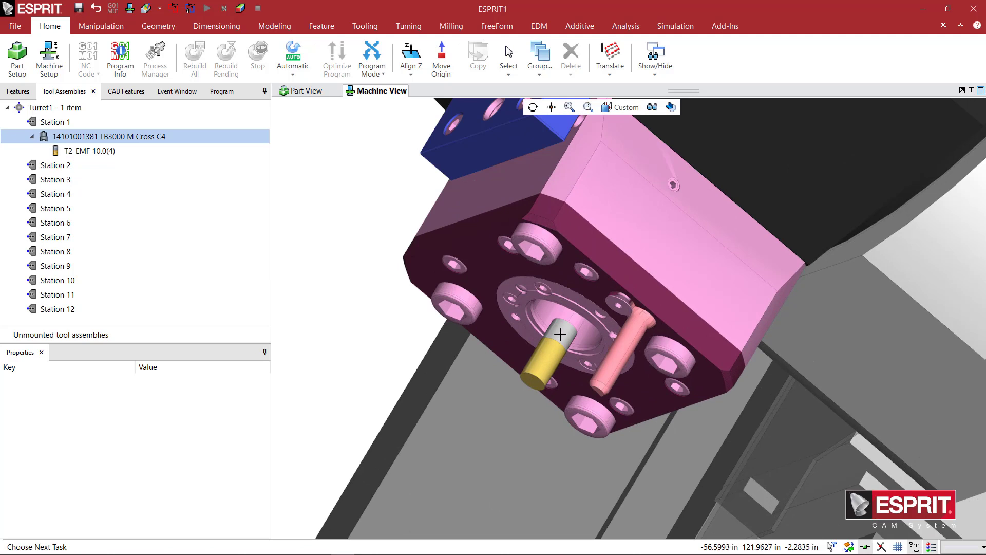
pyautogui.scroll(-2, 538, 365)
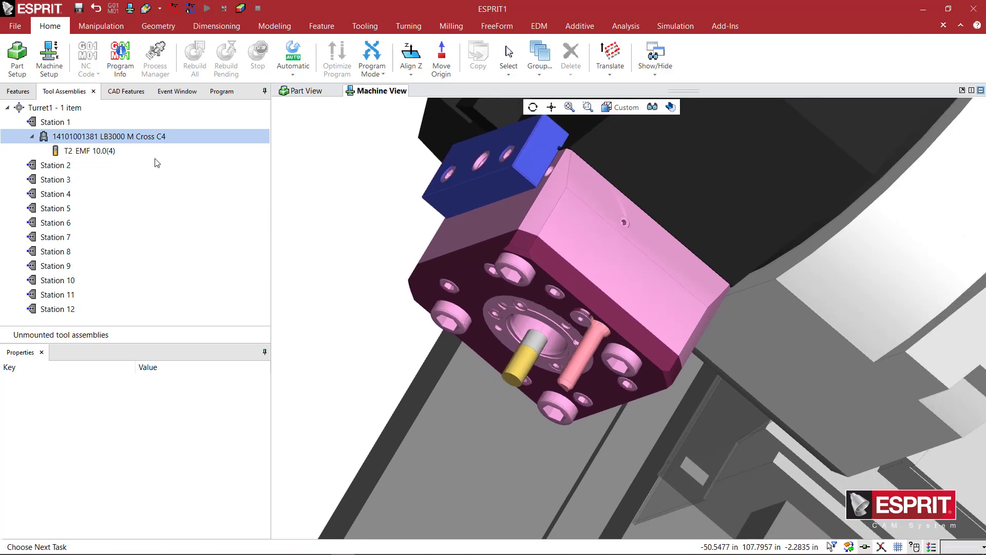
pyautogui.rightClick(148, 142)
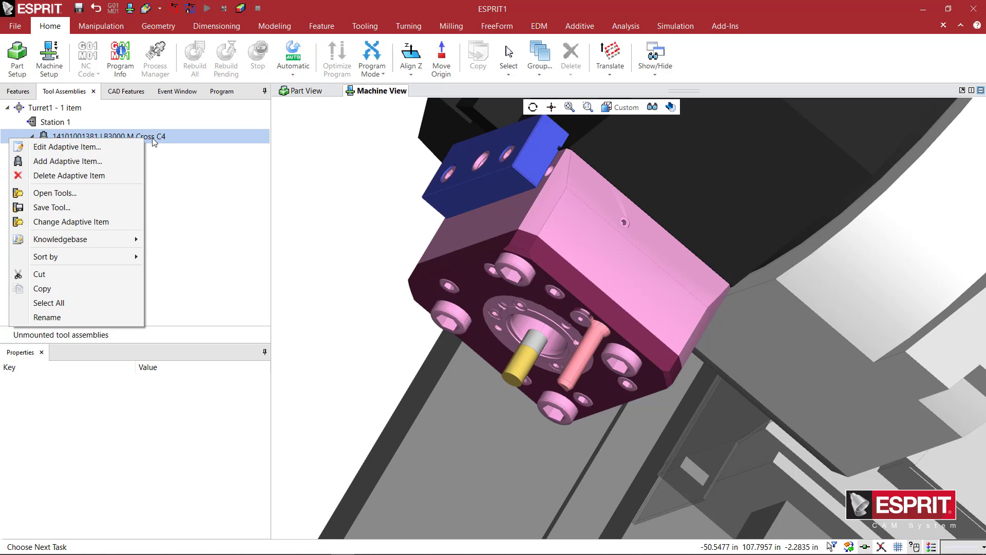
pyautogui.click(118, 161)
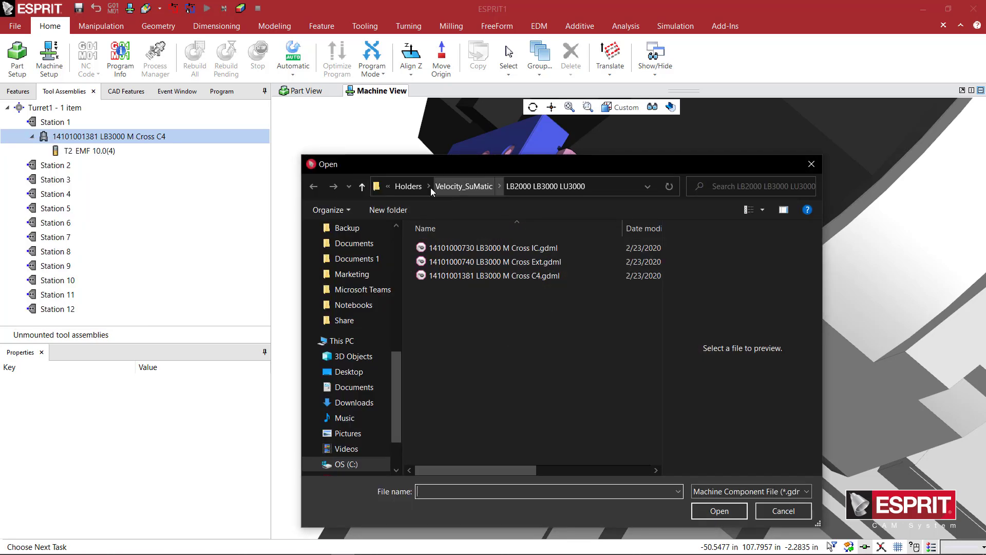
pyautogui.click(409, 186)
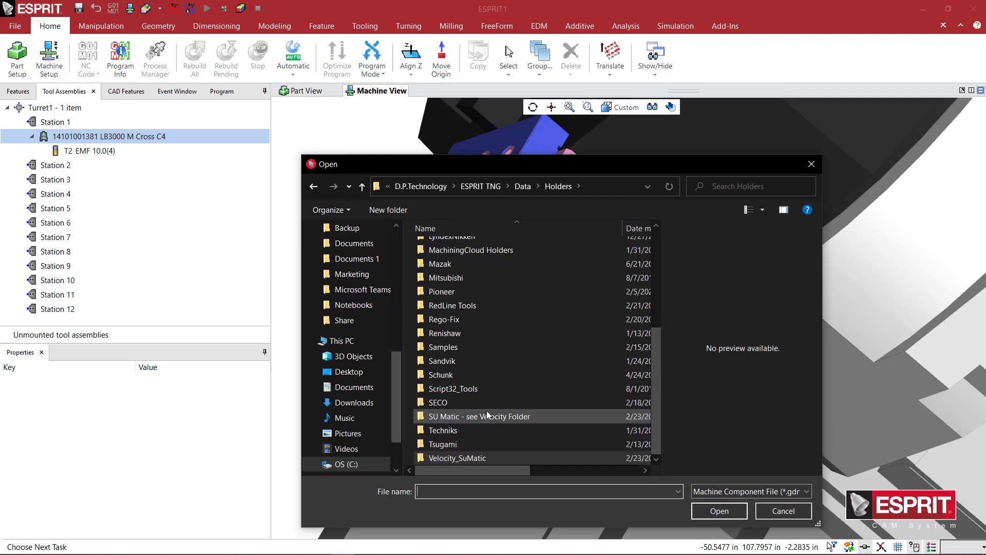
pyautogui.doubleClick(470, 321)
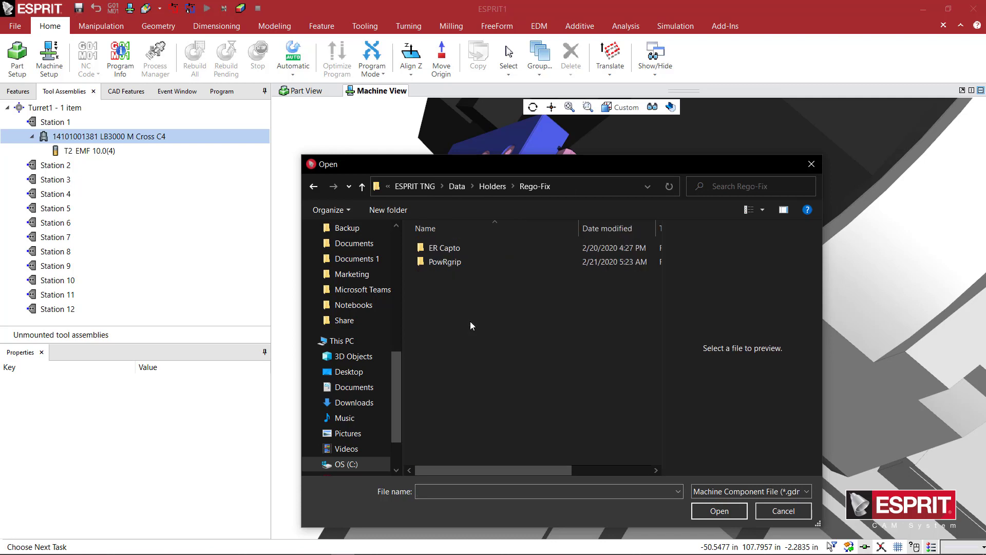
pyautogui.doubleClick(451, 250)
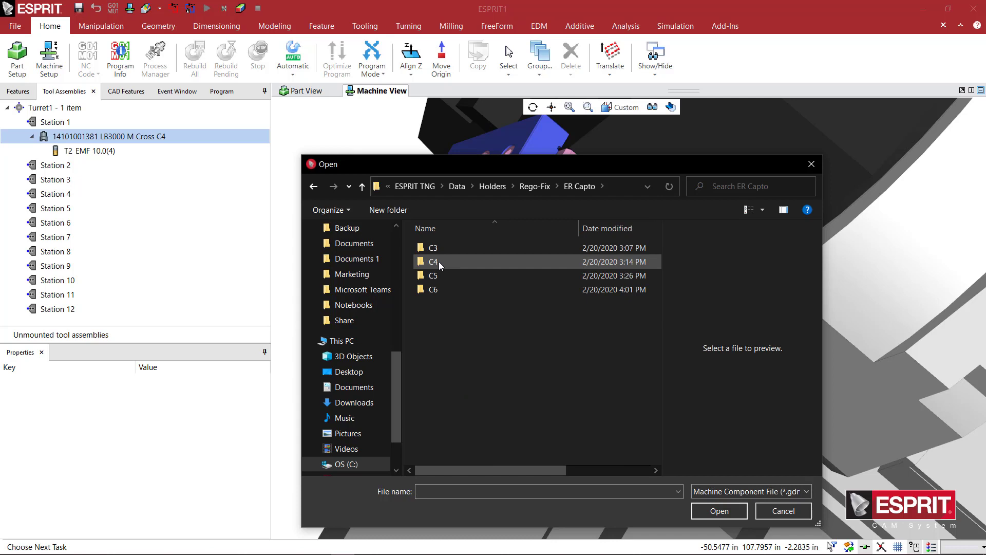
pyautogui.doubleClick(439, 261)
# Compare the C4 collet holder previews, add 280412510.gdml to the cross holder, and accept its default position.
pyautogui.click(461, 263)
pyautogui.click(465, 275)
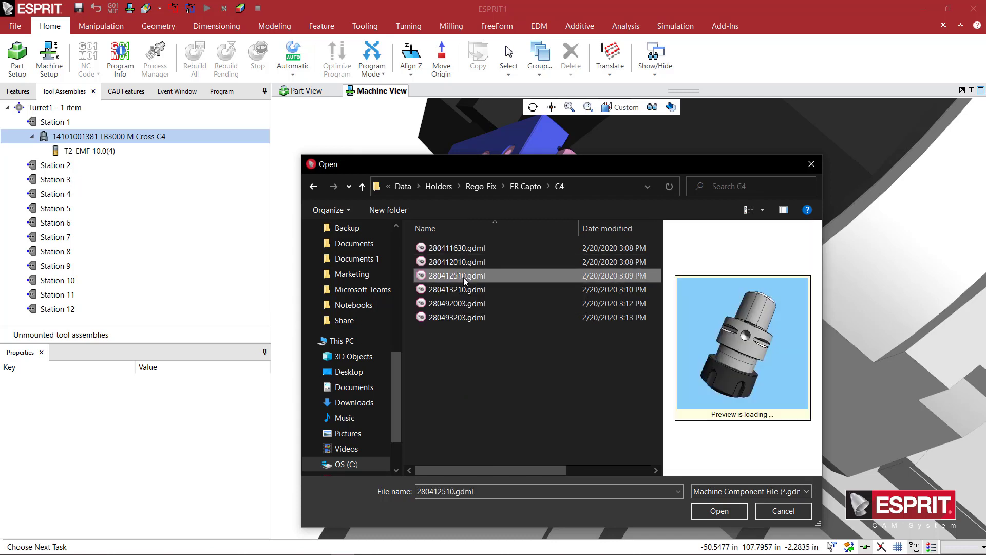
pyautogui.click(458, 287)
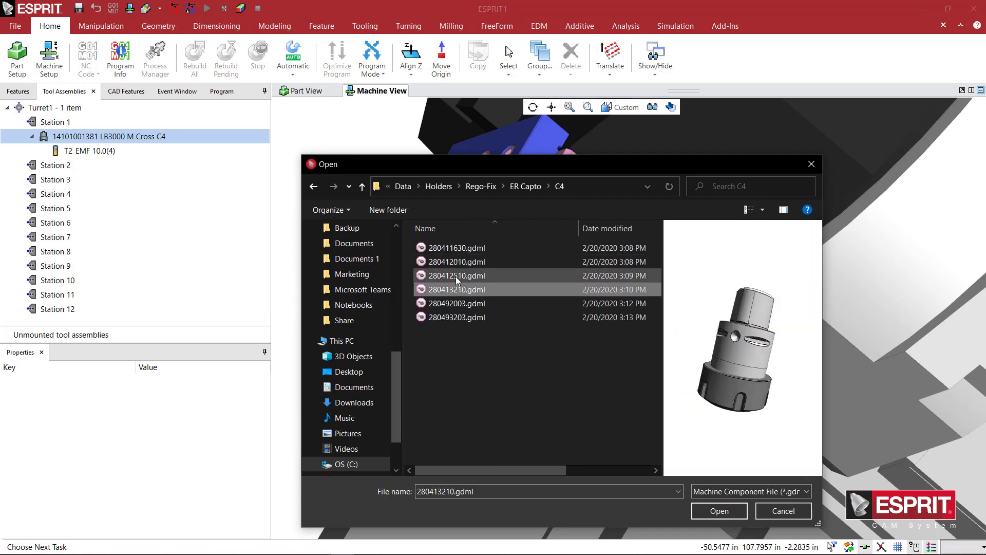
pyautogui.click(455, 276)
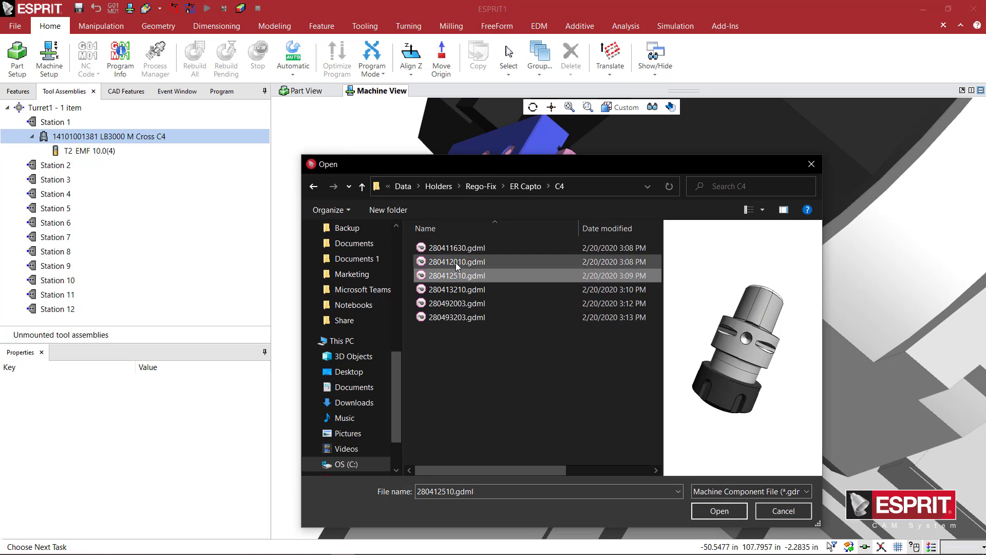
pyautogui.click(456, 263)
pyautogui.click(456, 275)
pyautogui.click(719, 511)
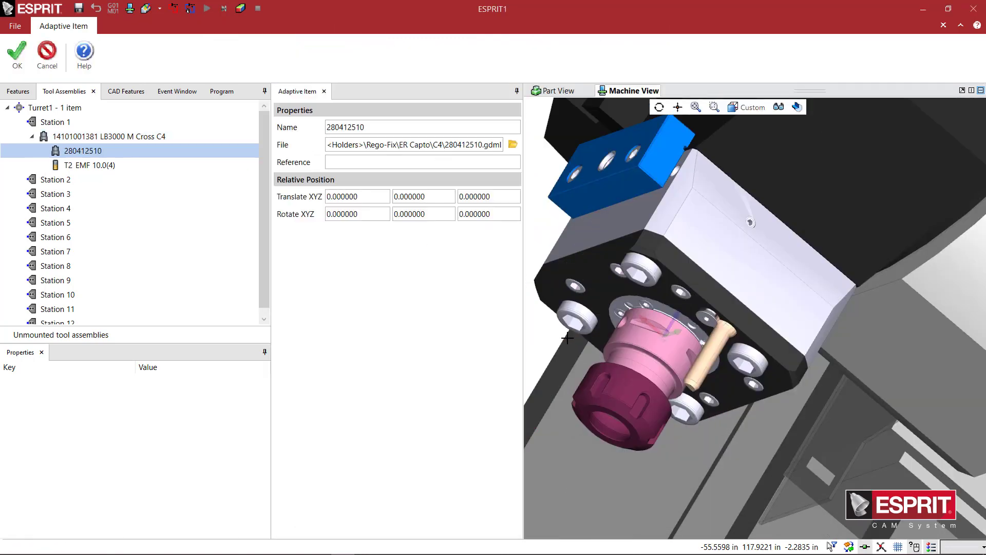
pyautogui.scroll(5, 688, 315)
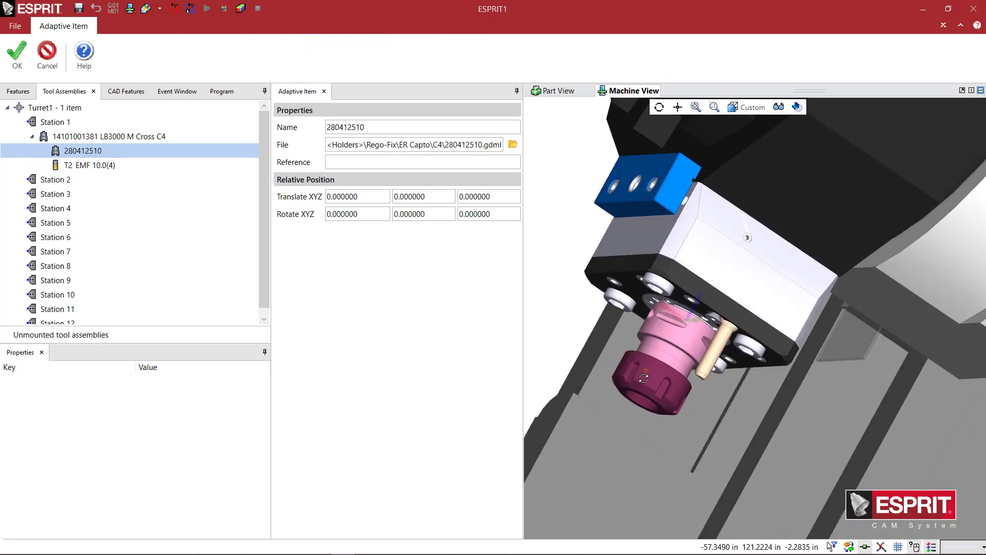
pyautogui.scroll(-3, 679, 325)
pyautogui.moveTo(678, 326); pyautogui.dragTo(625, 330, button='middle')
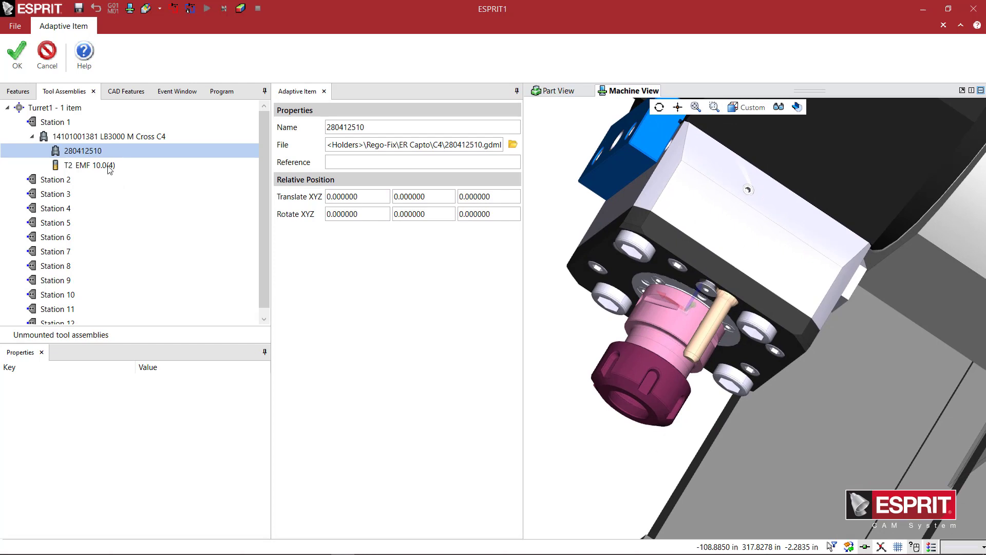
pyautogui.click(17, 52)
# Move the T2 EMF 10.0(4) end mill from the cross holder onto the 280412510 adaptive item.
pyautogui.doubleClick(84, 164)
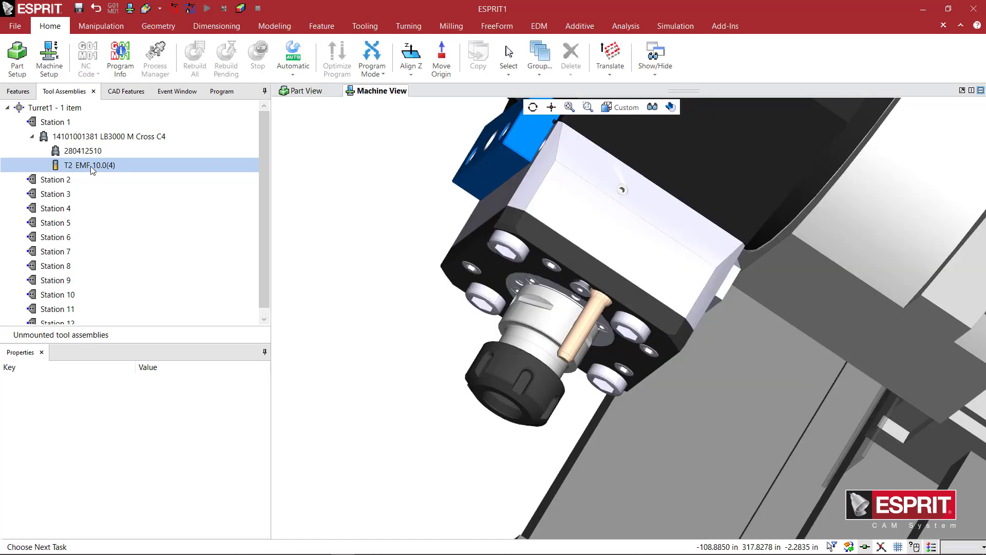
pyautogui.moveTo(93, 168)
pyautogui.mouseDown()
pyautogui.moveTo(83, 151)
pyautogui.moveTo(97, 172)
pyautogui.mouseUp()
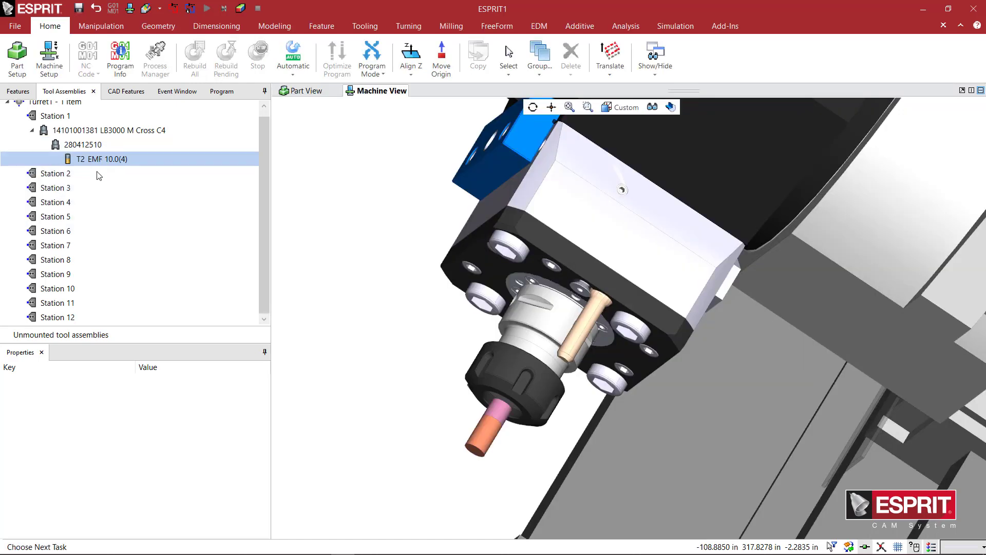
pyautogui.moveTo(448, 344); pyautogui.dragTo(369, 250, button='middle')
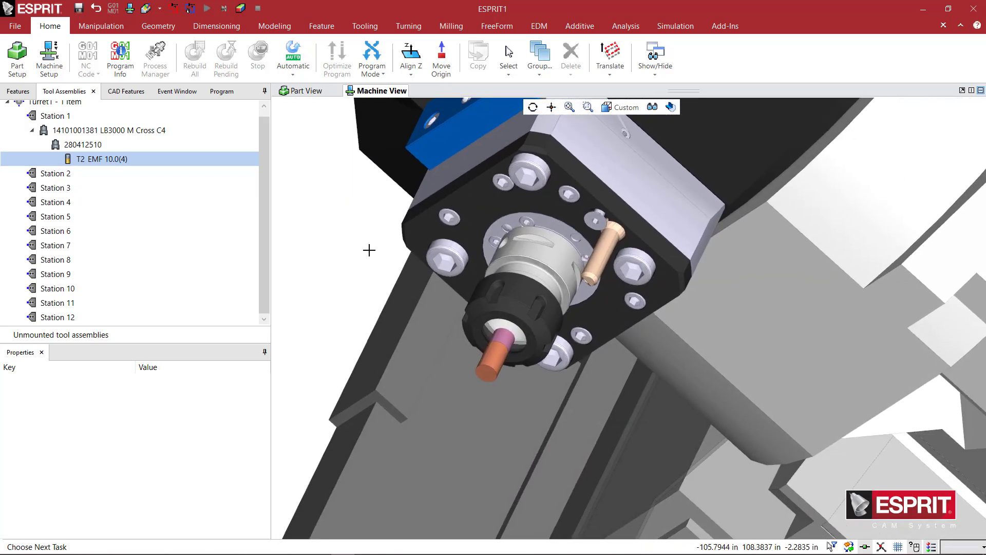
# Edit the 280412510 adaptive item and replace its holder file with 280492003.gdml from the same C4 folder.
pyautogui.rightClick(95, 146)
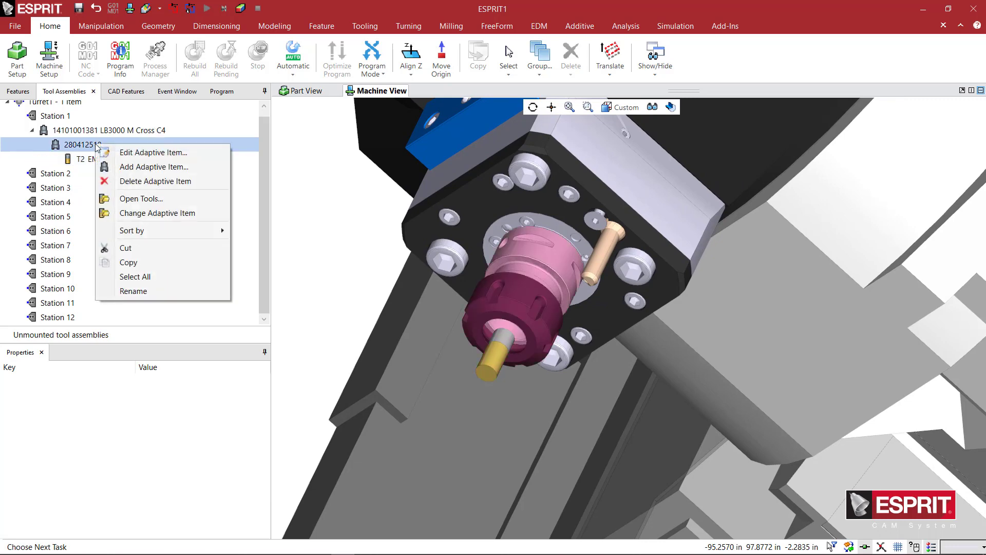
pyautogui.click(85, 146)
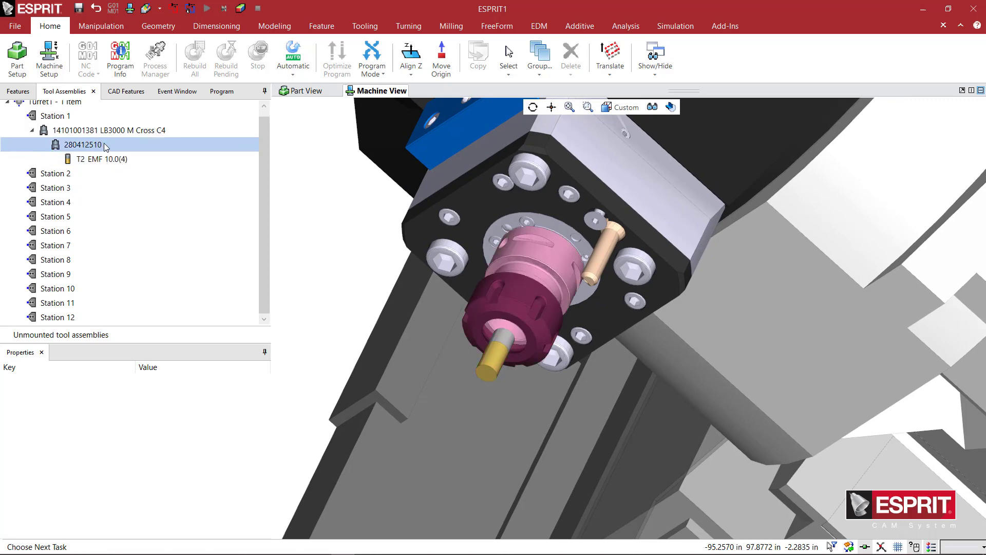
pyautogui.doubleClick(104, 143)
pyautogui.click(512, 146)
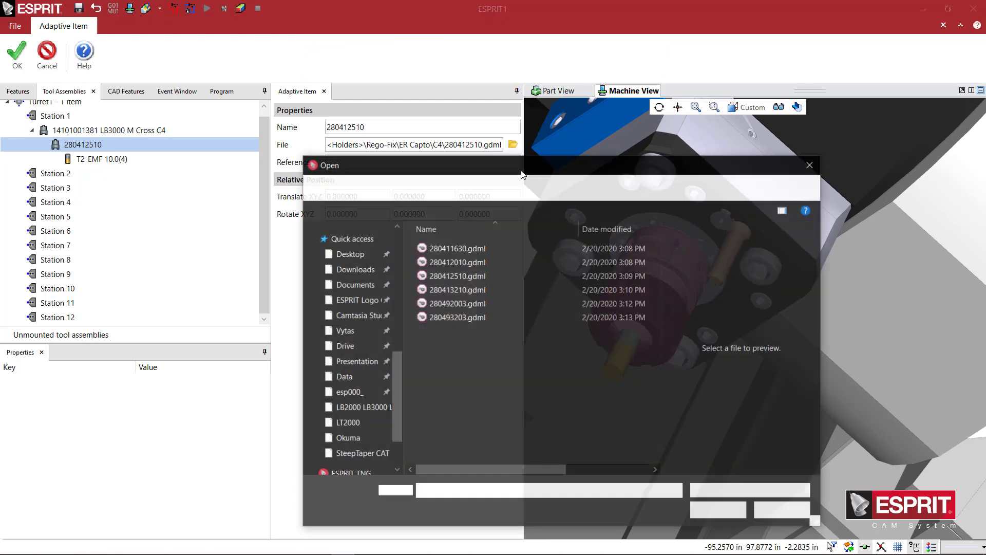
pyautogui.click(452, 304)
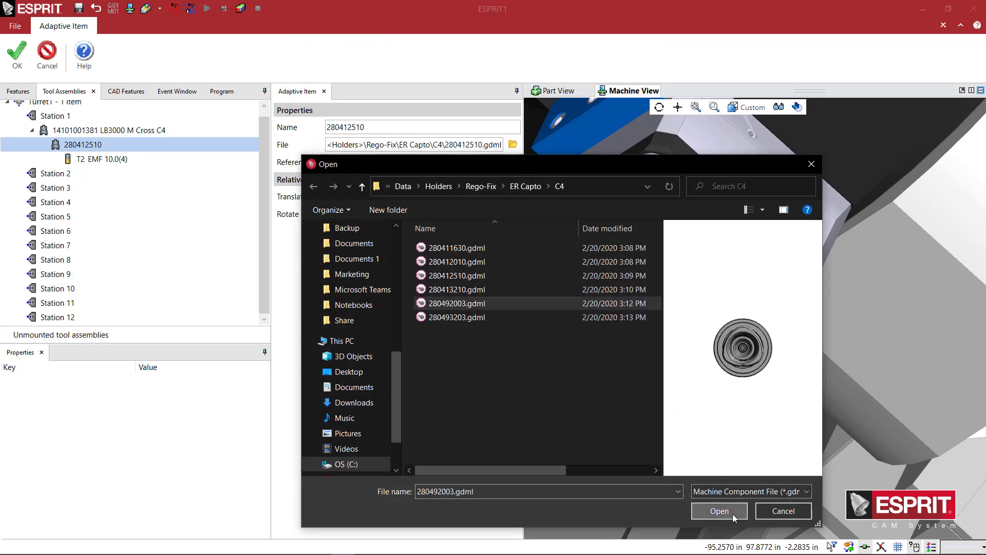
pyautogui.click(732, 514)
pyautogui.scroll(-5, 699, 401)
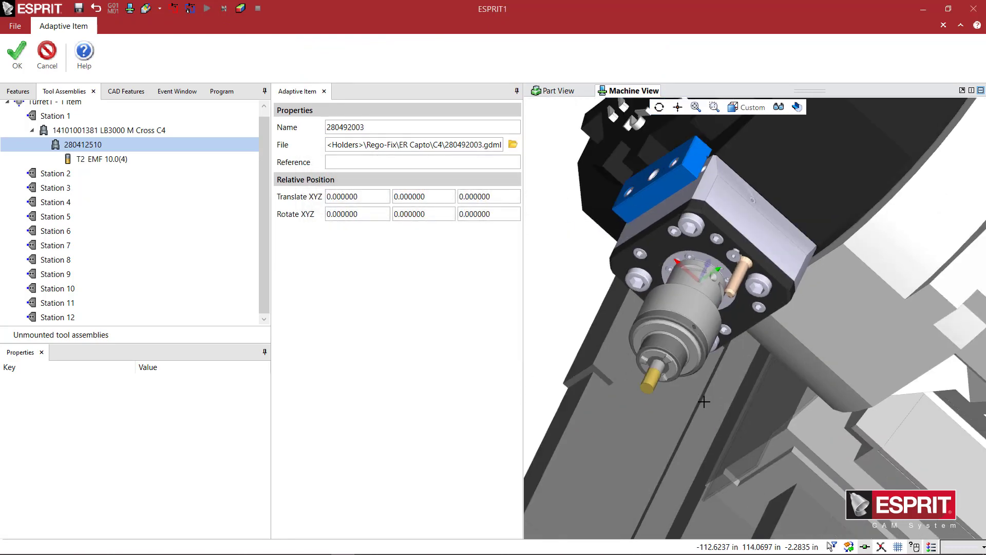
pyautogui.scroll(4, 687, 372)
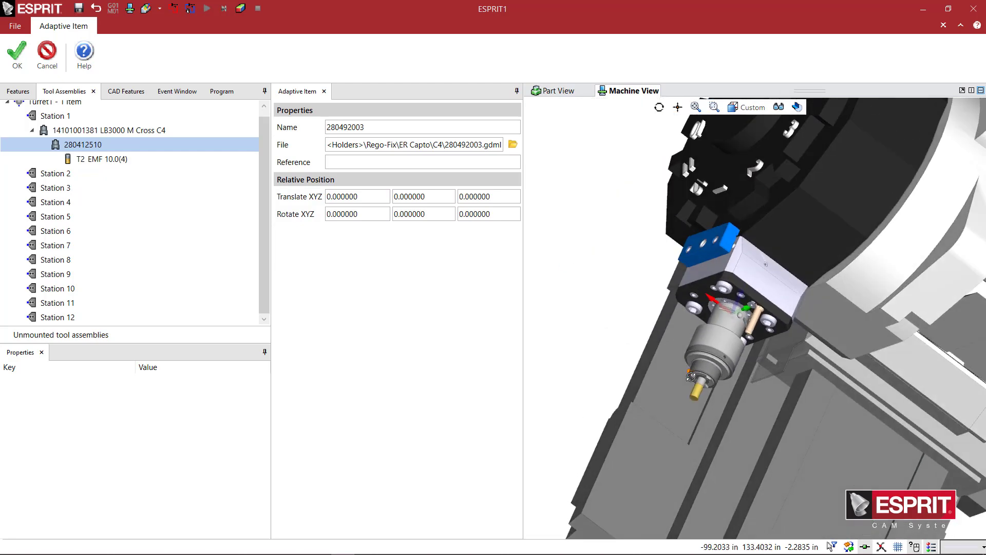
pyautogui.moveTo(683, 376)
pyautogui.mouseDown(button='middle')
pyautogui.moveTo(648, 393)
pyautogui.moveTo(684, 379)
pyautogui.mouseUp(button='middle')
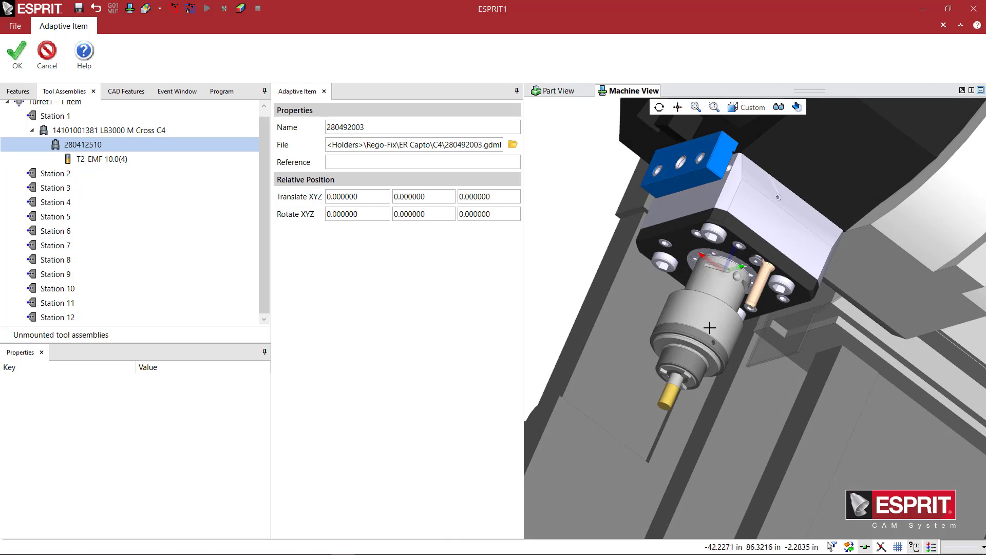
pyautogui.scroll(2, 708, 326)
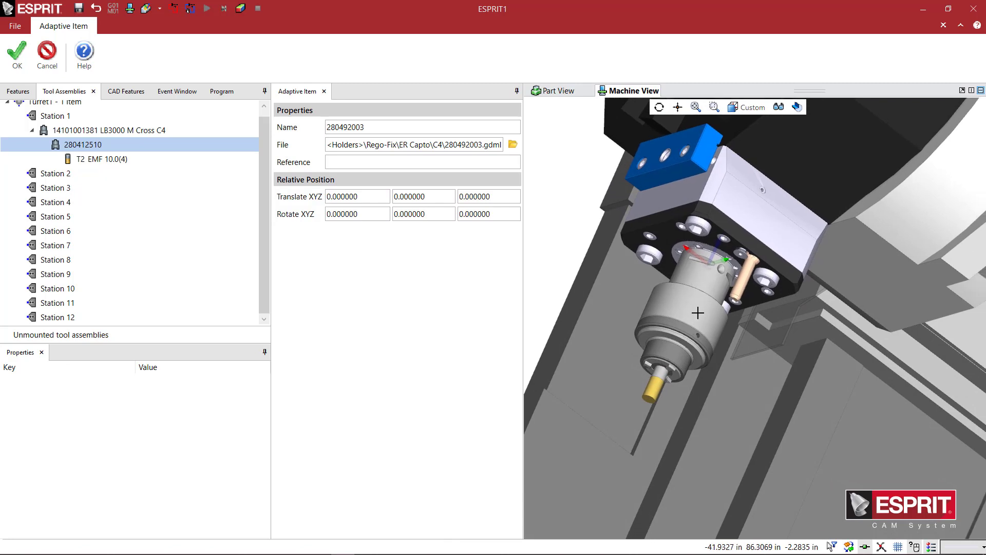
pyautogui.scroll(1, 694, 324)
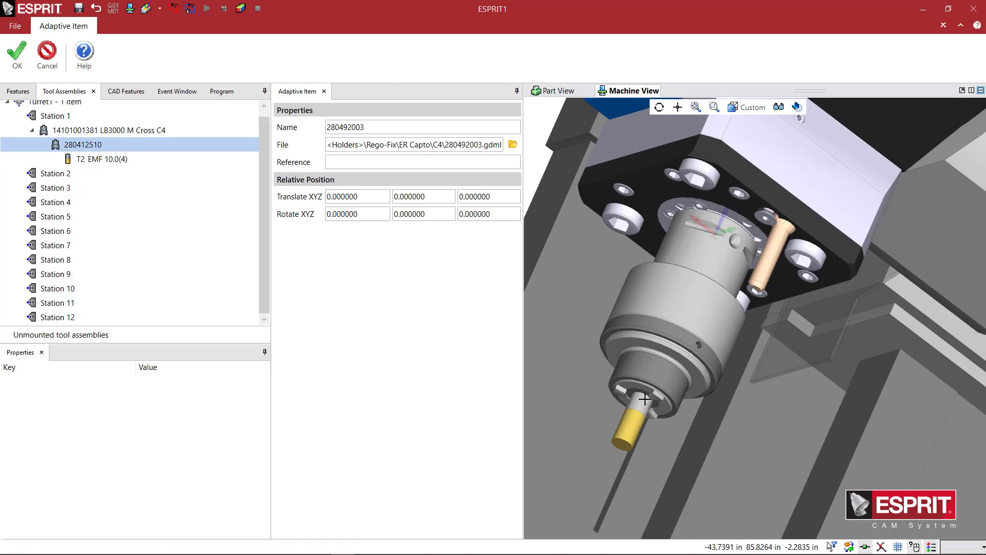
# Replace the holder file of the adaptive item under the LB3000 M Cross C4 holder with 280412010.gdml from the same C4 folder.
pyautogui.scroll(1, 644, 398)
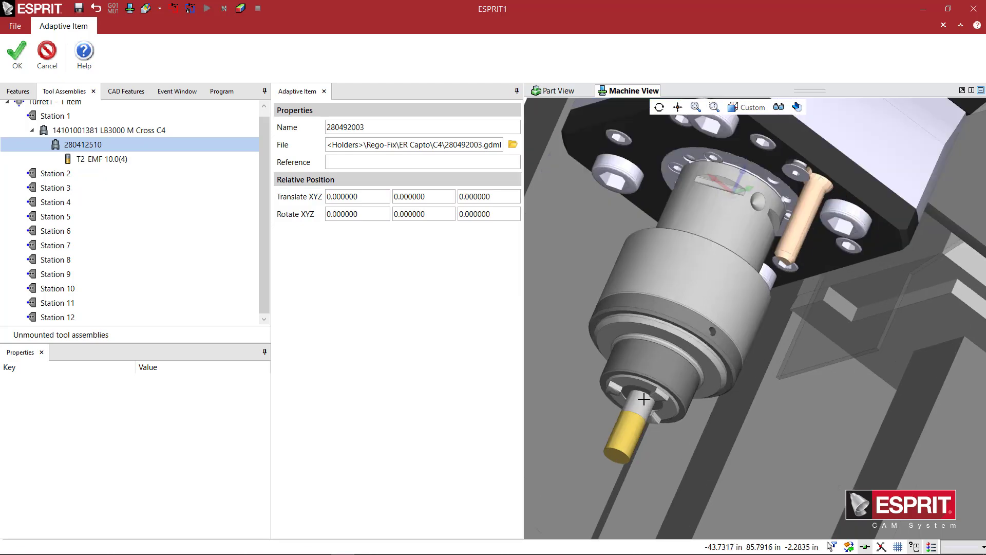
pyautogui.click(511, 149)
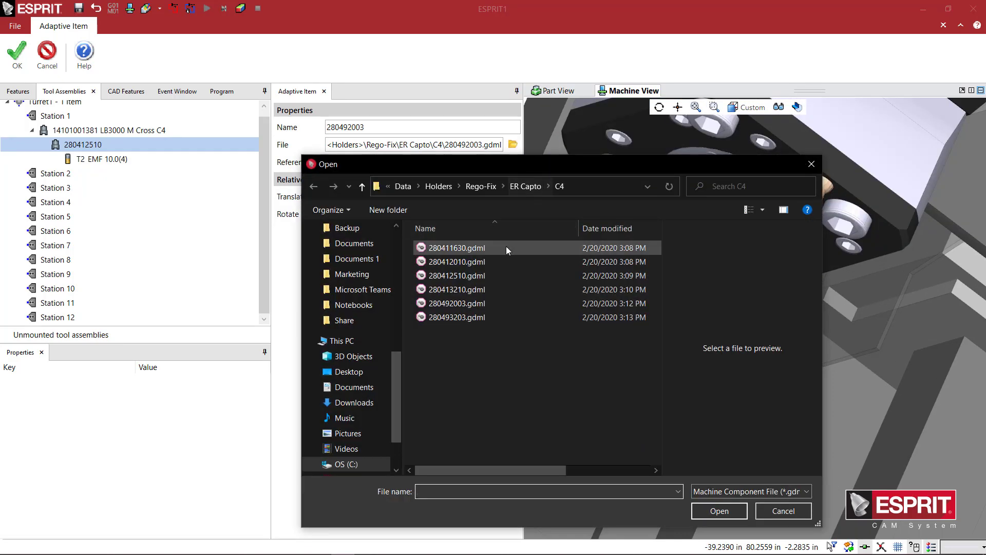
pyautogui.click(470, 261)
pyautogui.click(718, 514)
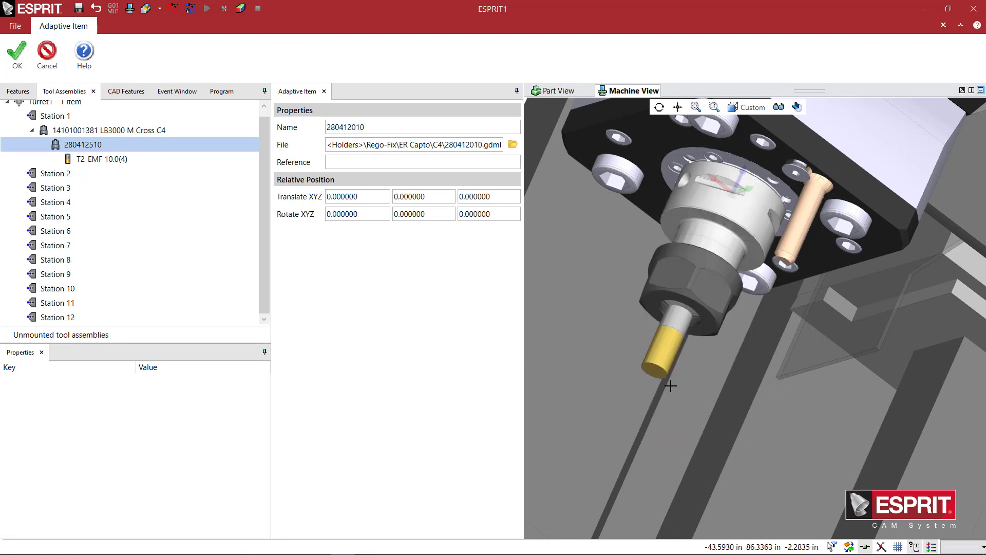
pyautogui.scroll(-1, 701, 315)
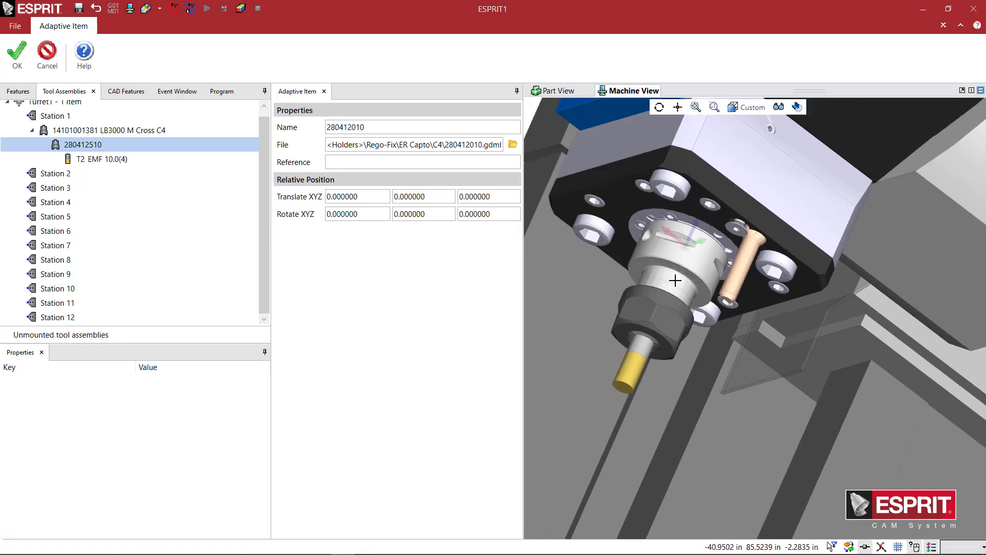
pyautogui.scroll(-2, 679, 248)
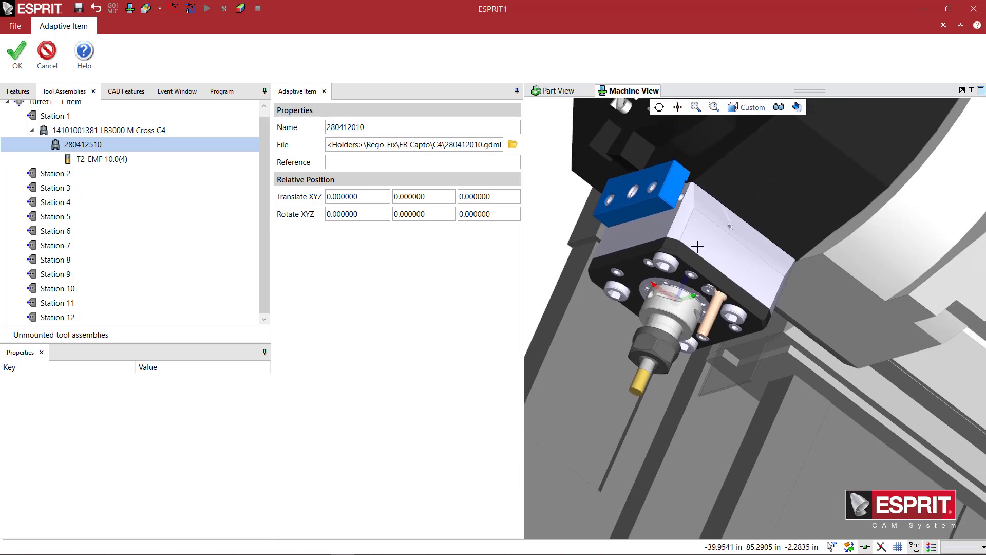
pyautogui.scroll(-5, 682, 286)
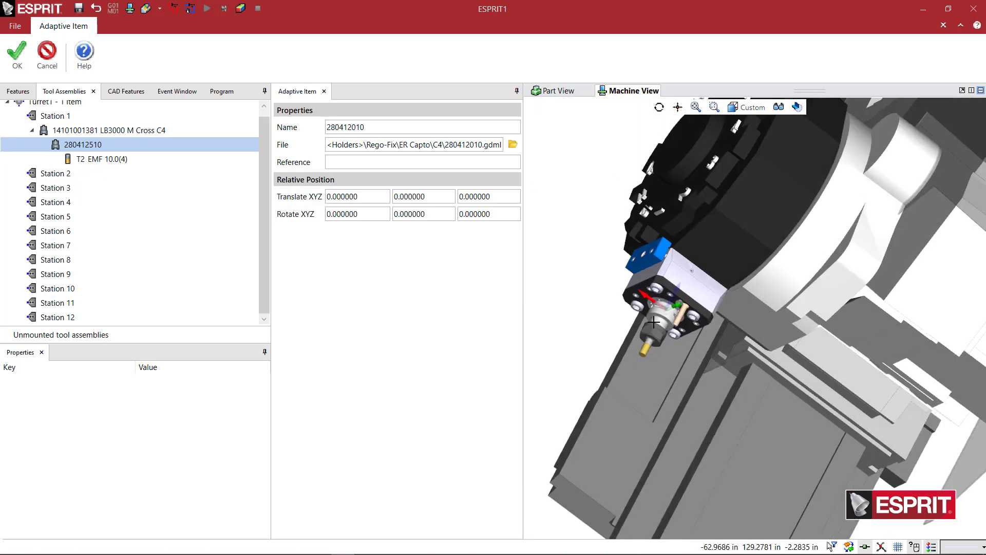
pyautogui.moveTo(653, 322); pyautogui.dragTo(622, 263, button='middle')
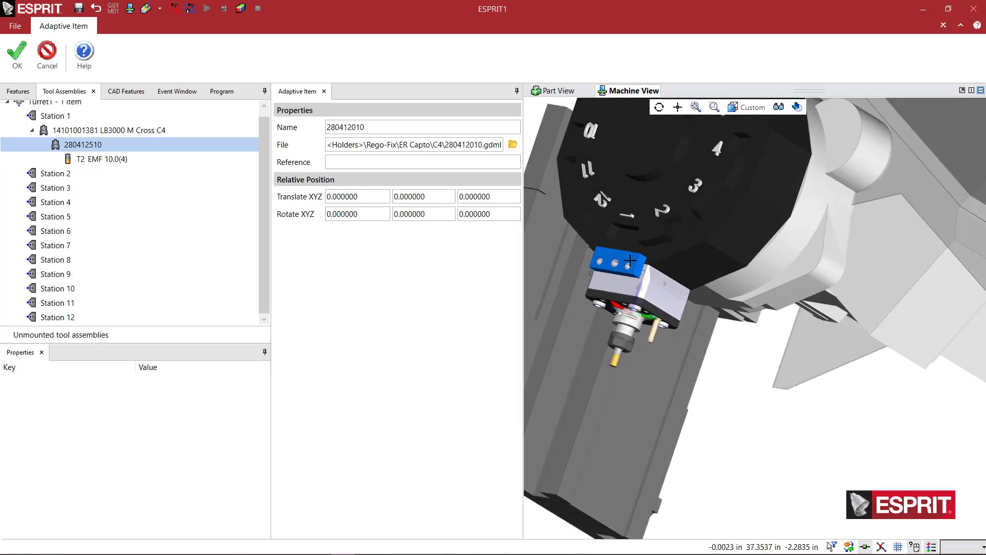
pyautogui.scroll(3, 639, 325)
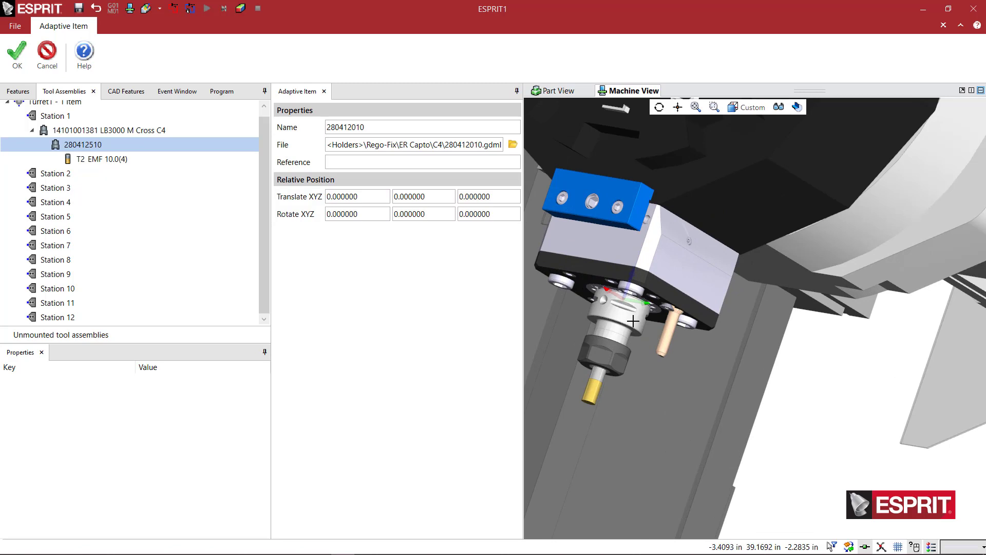